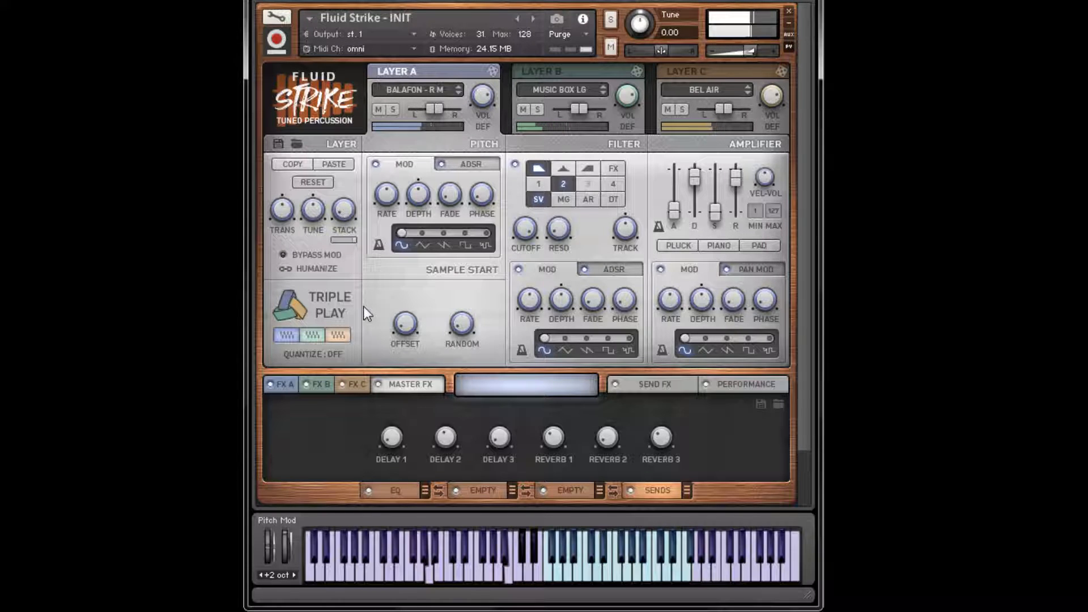
# Look over the Triple Play sequencers and the sound settings of Layers A, B and C
pyautogui.click(290, 307)
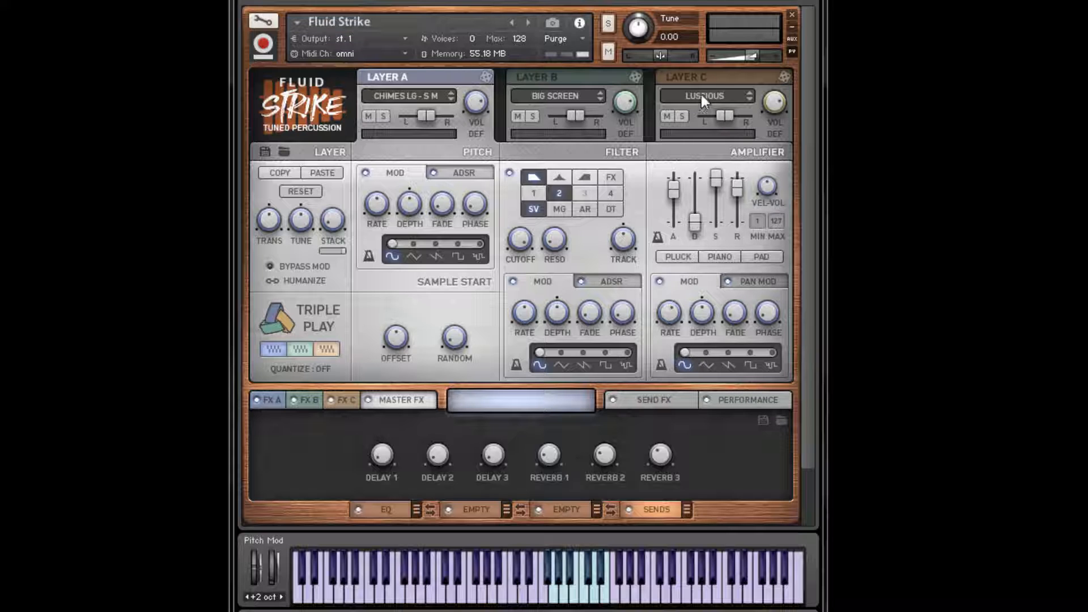
pyautogui.click(277, 317)
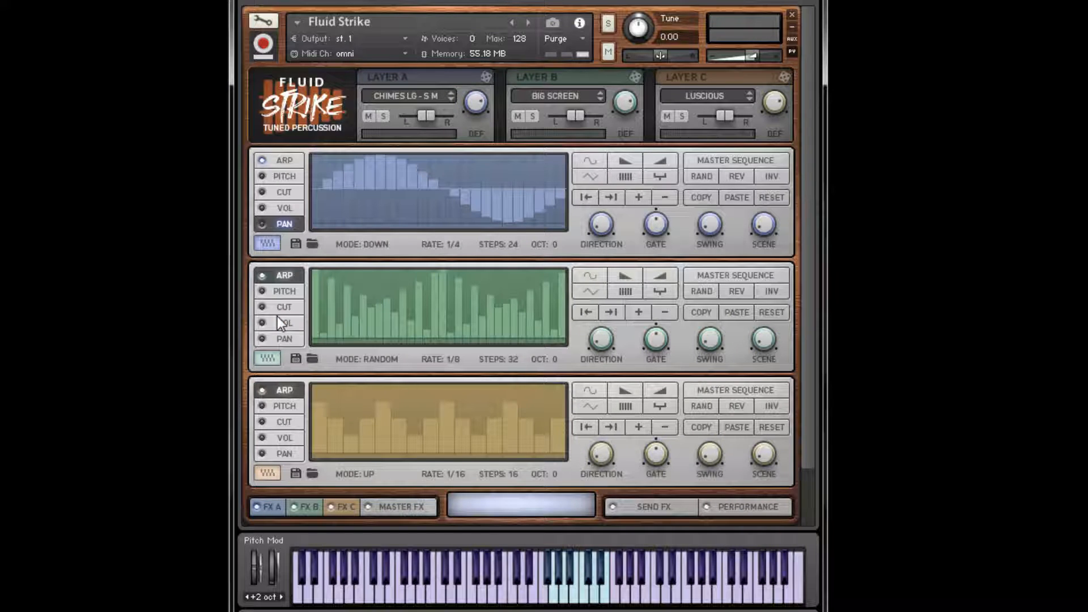
pyautogui.click(418, 77)
pyautogui.click(582, 77)
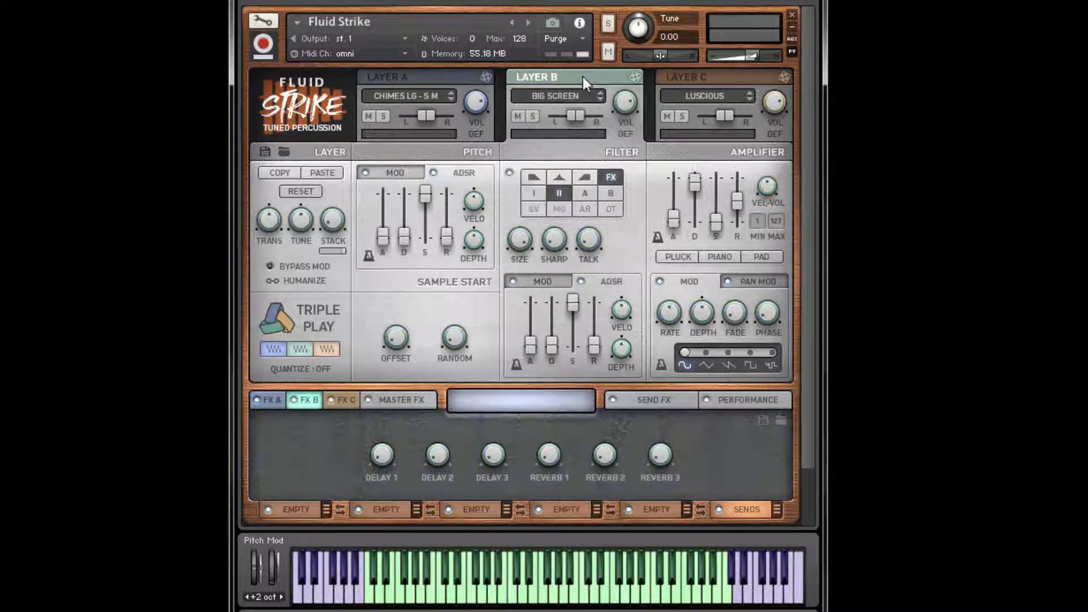
pyautogui.click(720, 76)
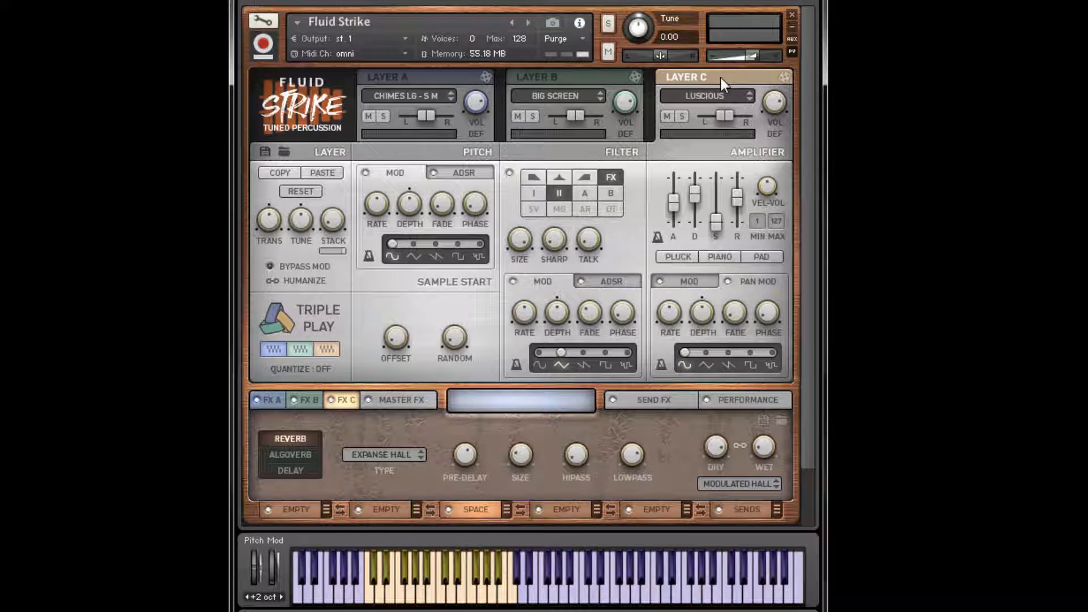
# Add an Equalizer to Layer C's fourth effect slot, swap it ahead of the Space effect, and show the Performance settings
pyautogui.click(596, 509)
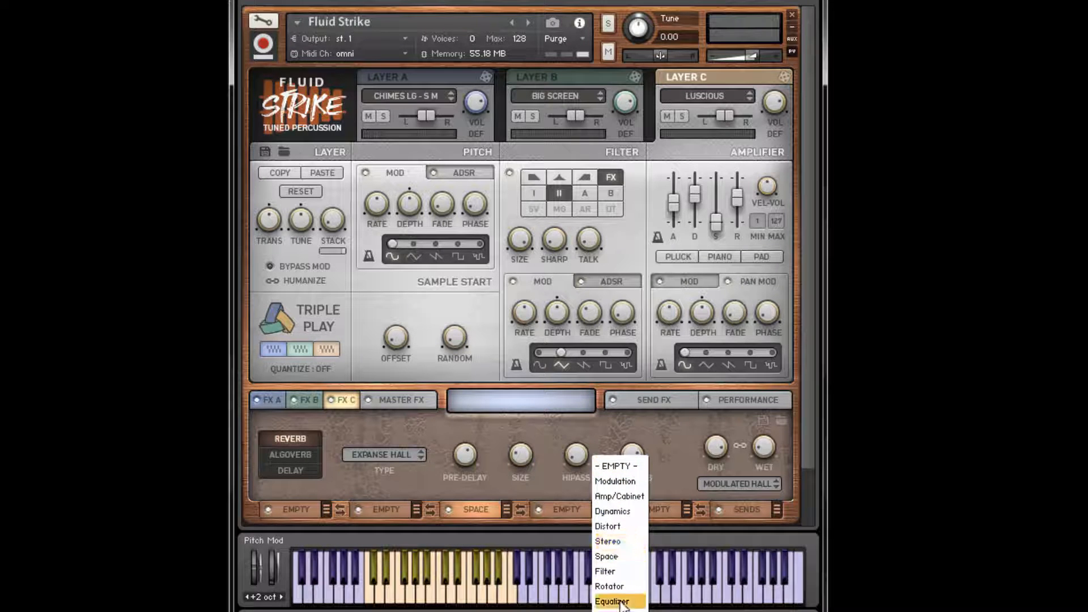
pyautogui.click(612, 601)
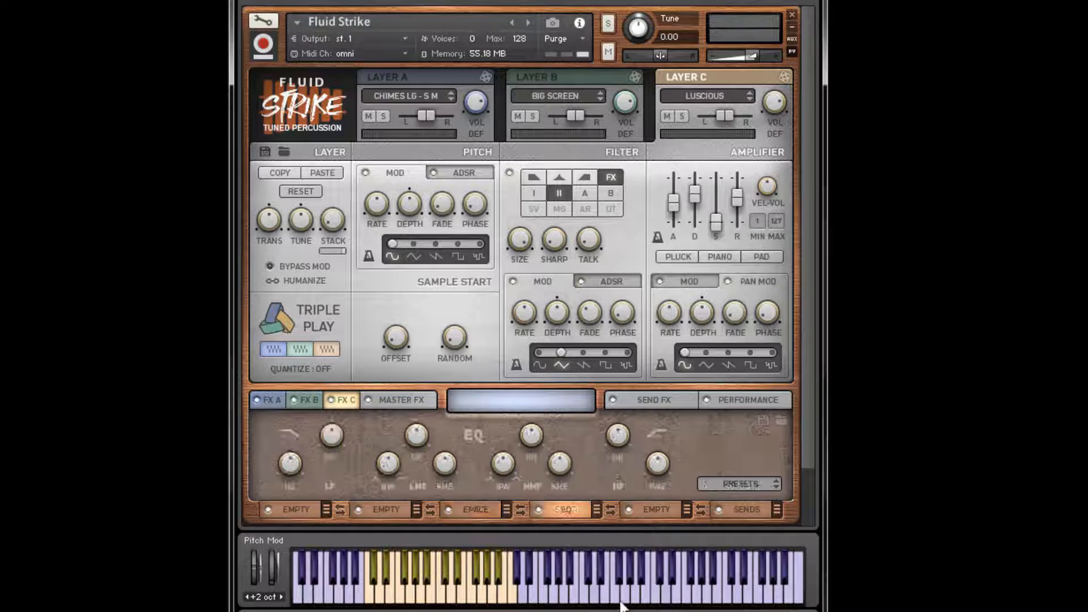
pyautogui.click(522, 511)
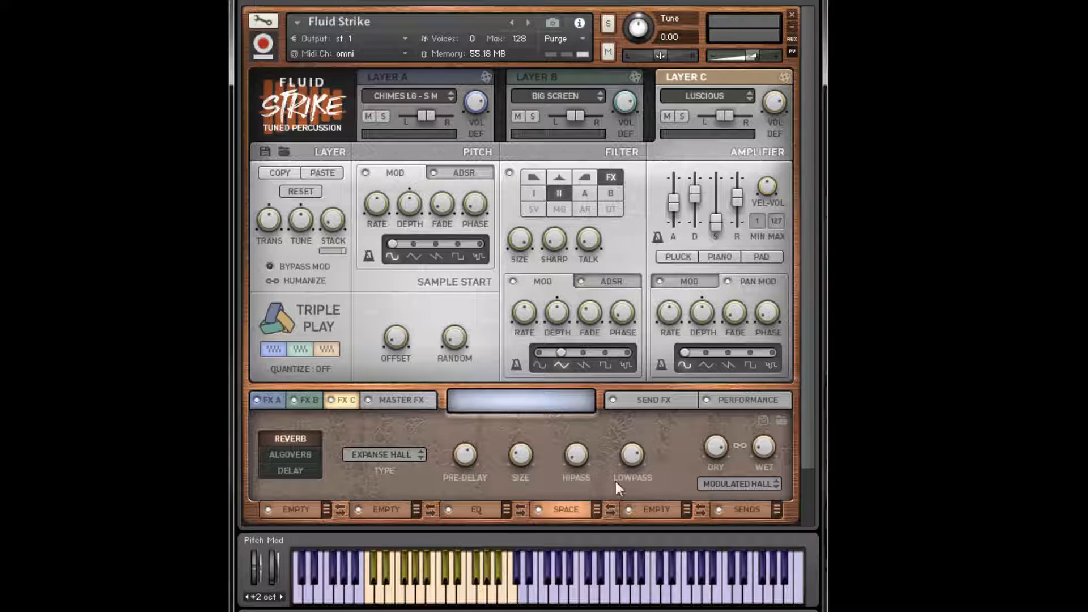
pyautogui.click(750, 399)
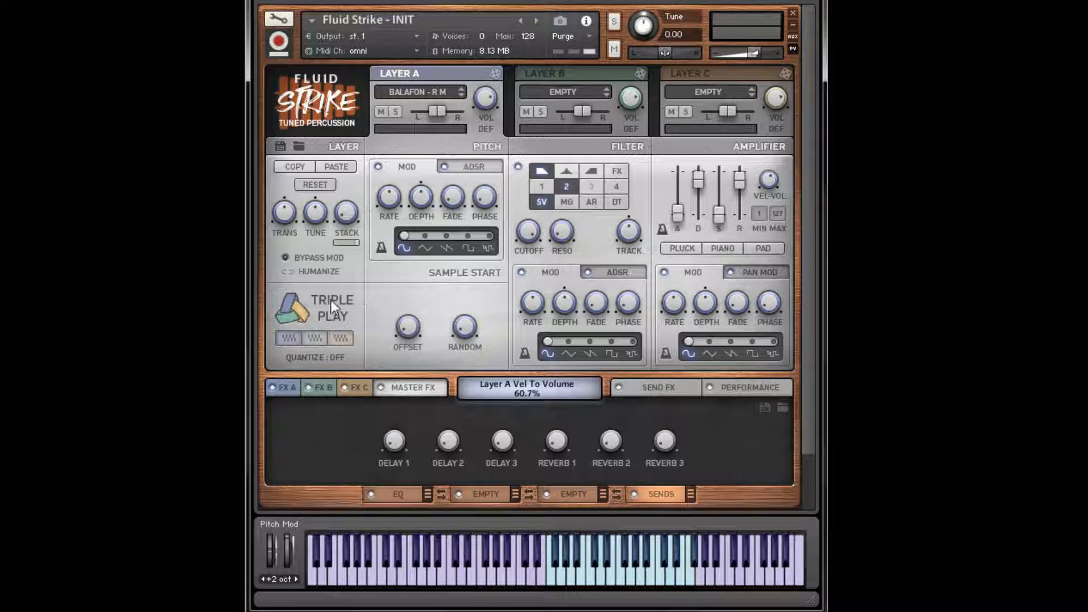
# Turn on Layer A's sequencer in Triple Play, apply the stepped peak-and-valley pattern and adjust its step levels to lower the peaks
pyautogui.click(295, 304)
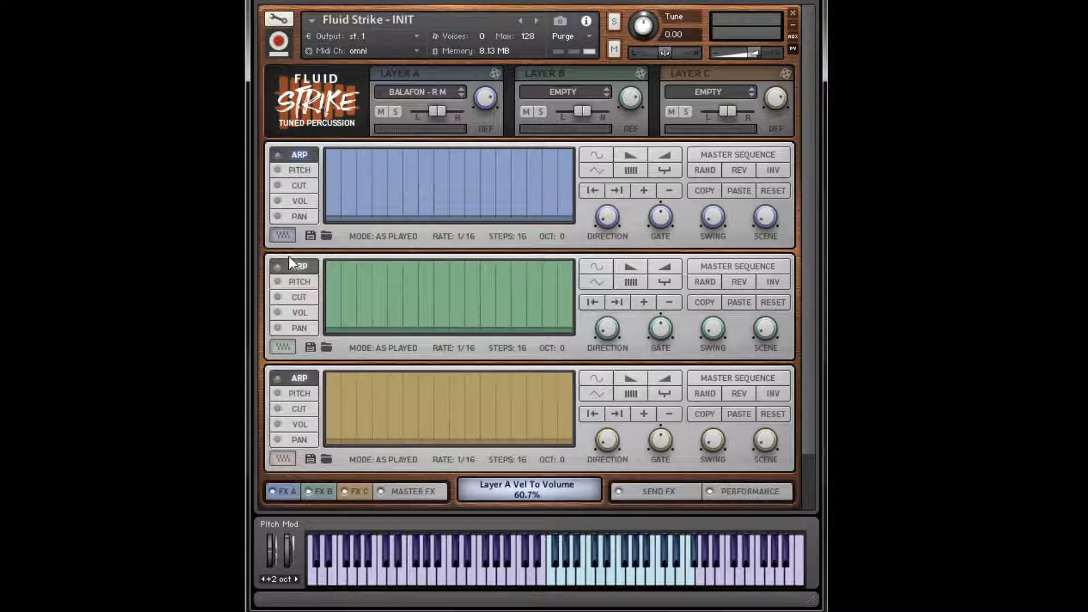
pyautogui.click(287, 237)
pyautogui.click(664, 170)
pyautogui.click(669, 189)
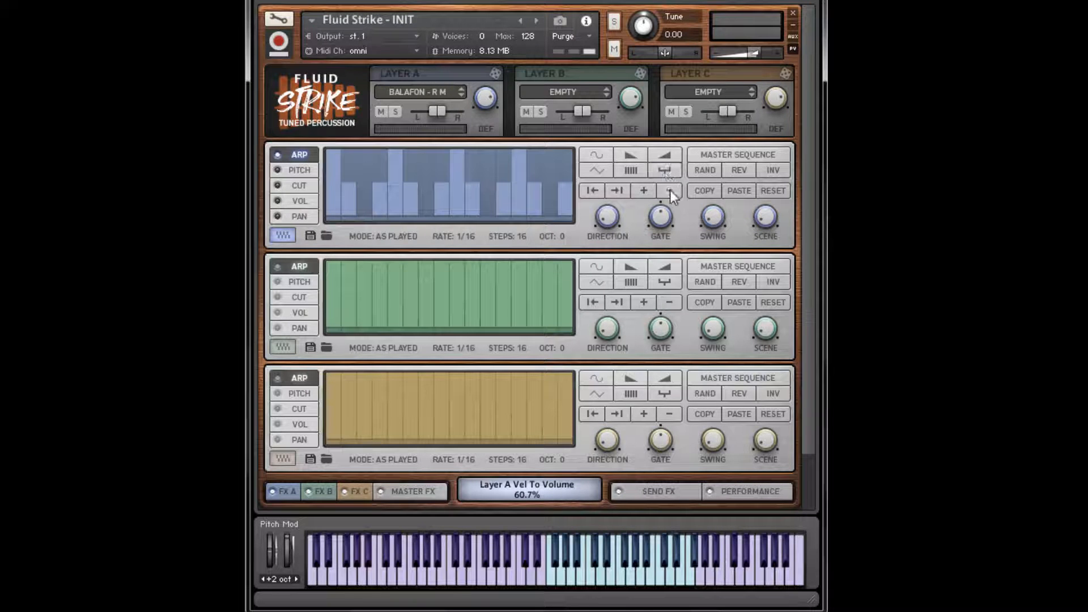
pyautogui.click(669, 190)
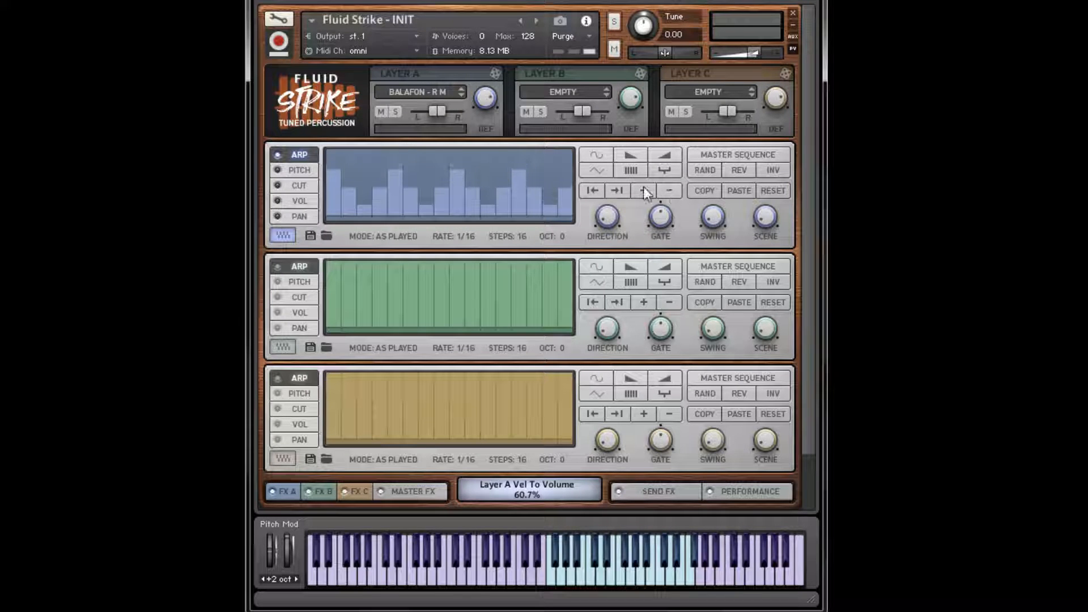
# Return to Layer A with Humanize enabled and set the Humanize Timing to 11% in the Performance settings
pyautogui.click(438, 73)
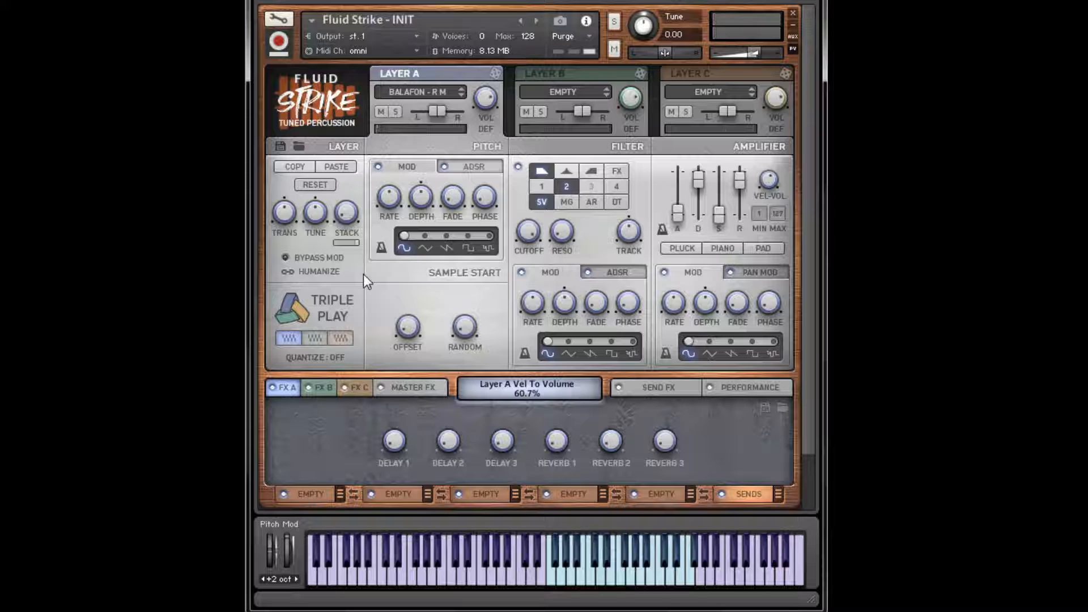
pyautogui.click(743, 389)
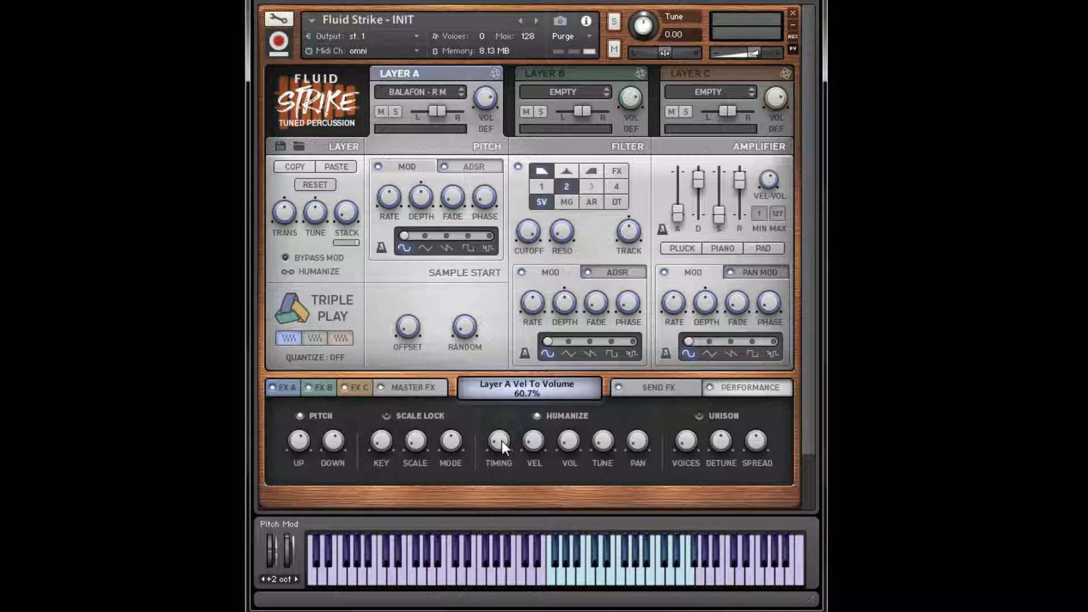
pyautogui.moveTo(501, 441)
pyautogui.mouseDown()
pyautogui.moveTo(506, 314)
pyautogui.moveTo(501, 440)
pyautogui.mouseUp()
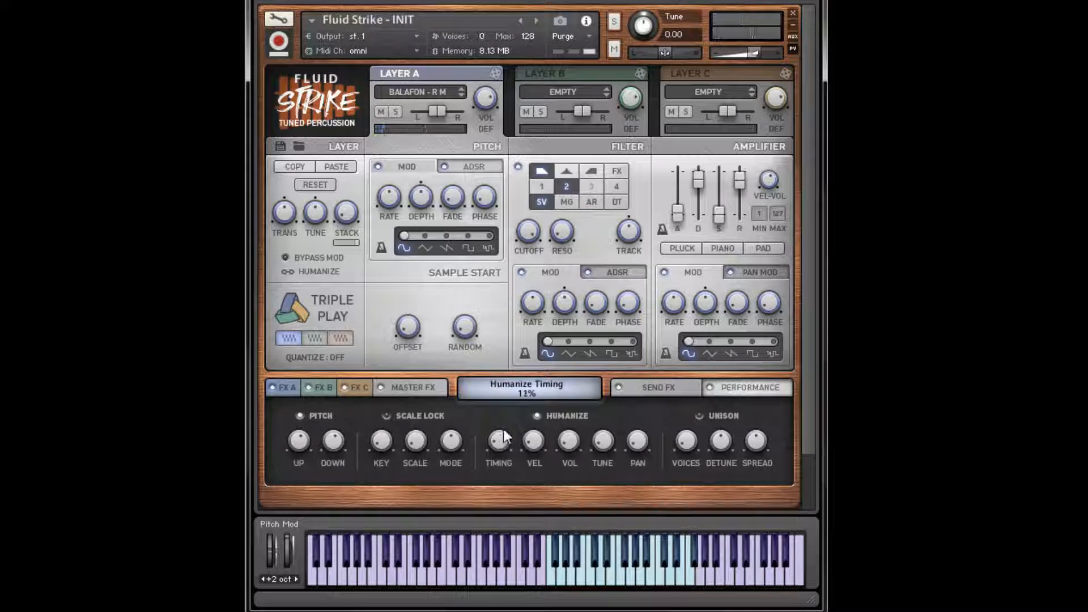
# Solo Layer B and load the Music Box Large sound into it
pyautogui.click(593, 75)
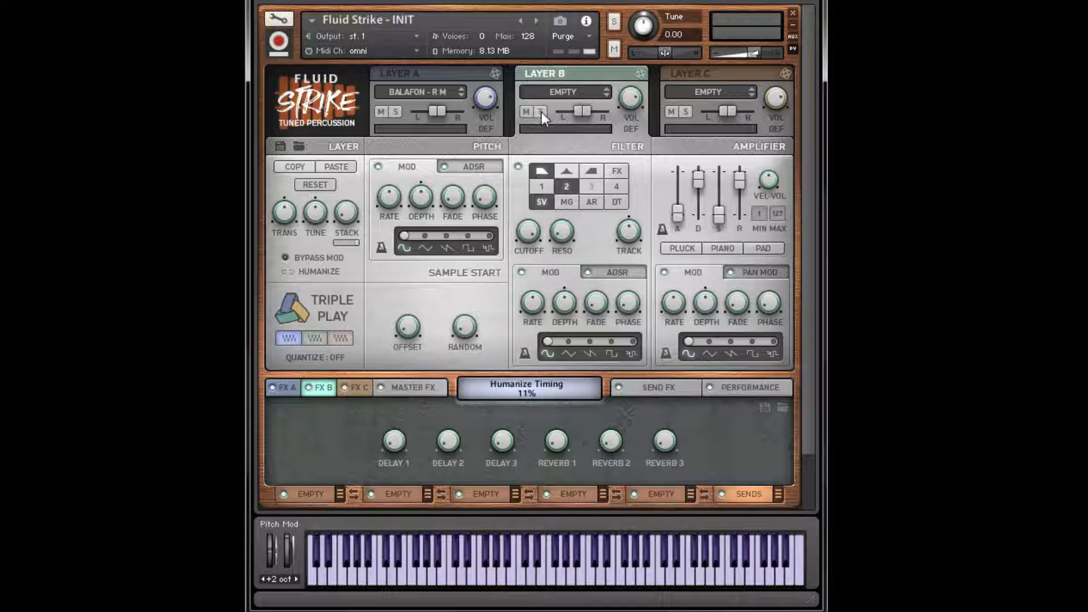
pyautogui.click(541, 111)
pyautogui.click(561, 93)
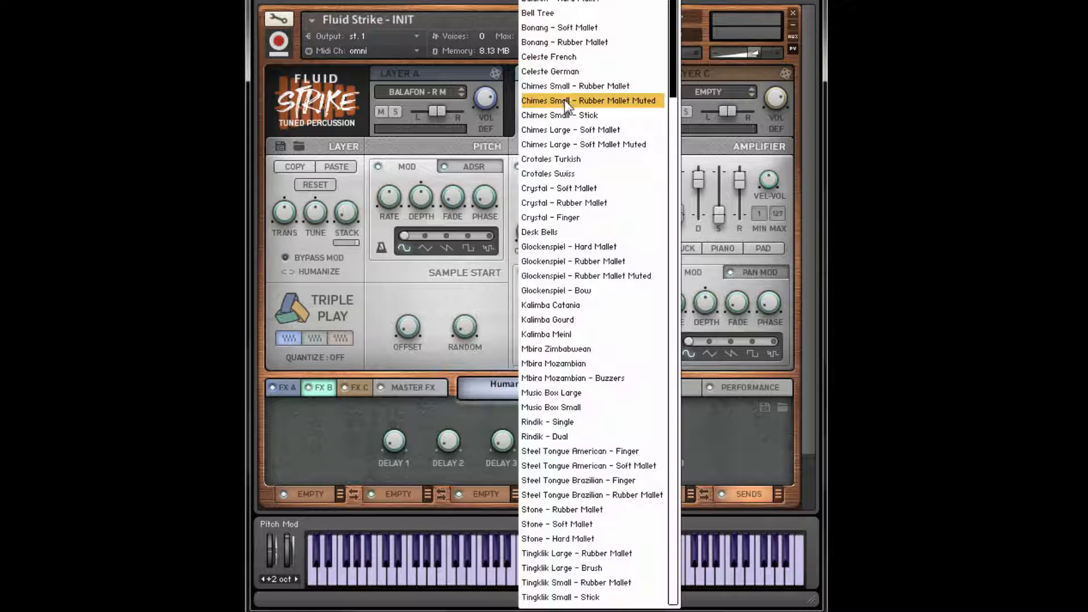
pyautogui.click(612, 393)
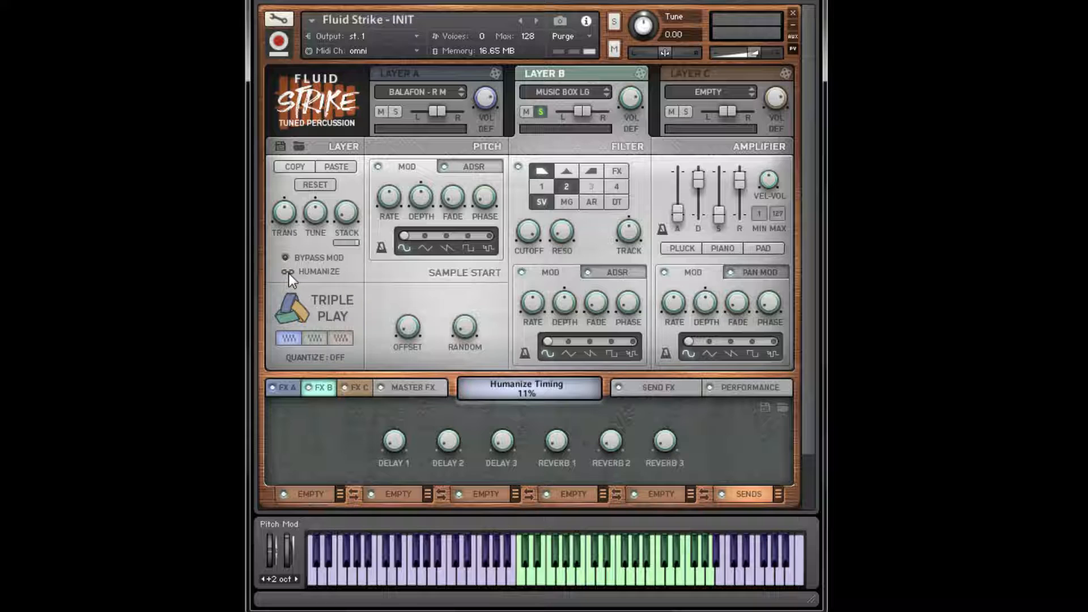
# Add a Modulation effect to Layer B's third effect slot and load the Natural Stereo 1 preset
pyautogui.click(515, 494)
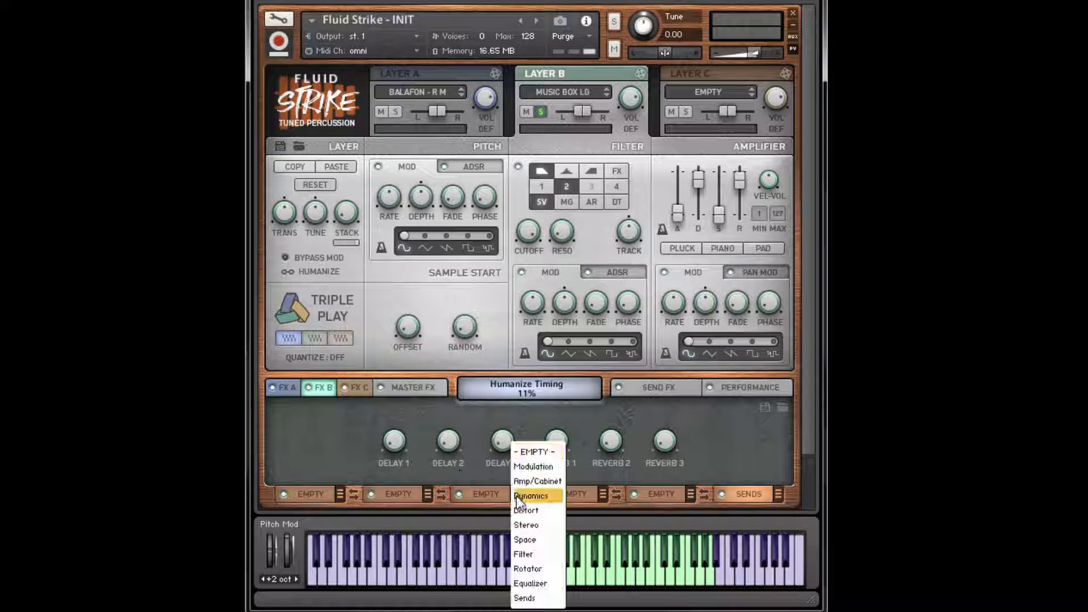
pyautogui.click(531, 466)
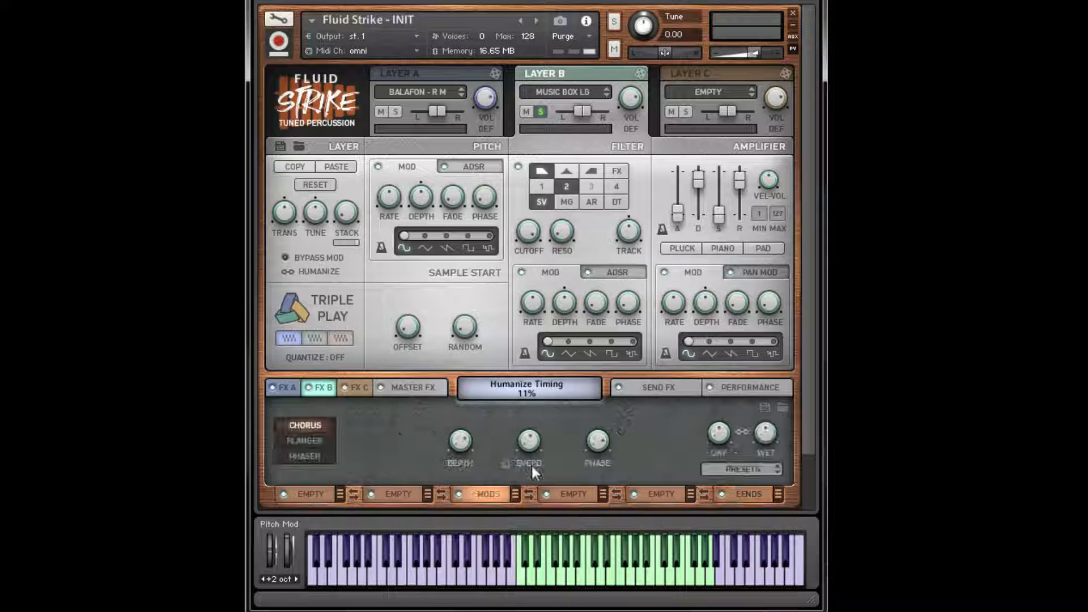
pyautogui.click(324, 441)
pyautogui.click(324, 457)
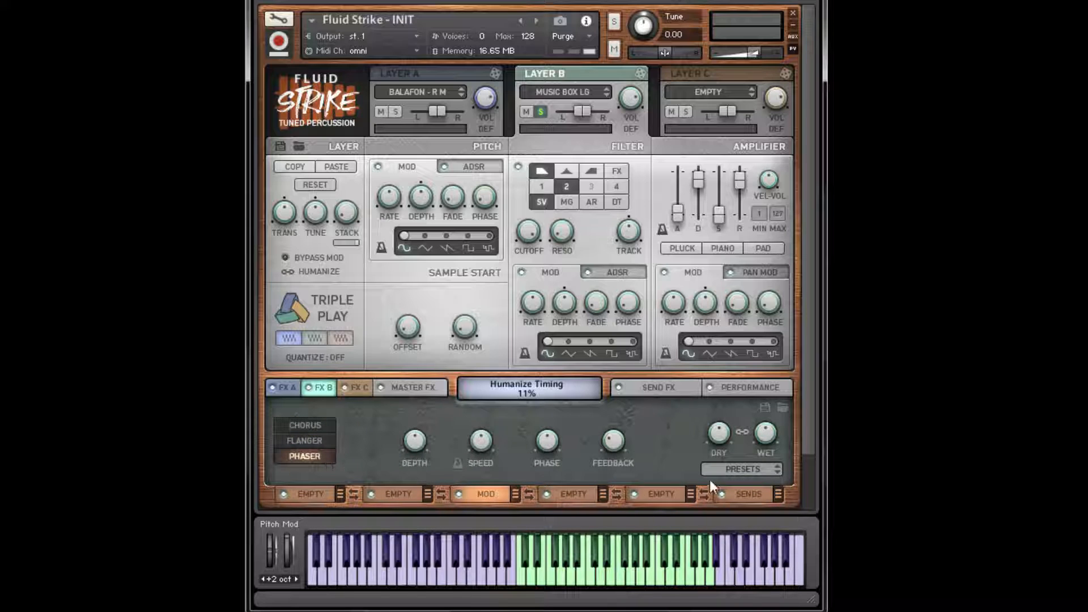
pyautogui.click(742, 469)
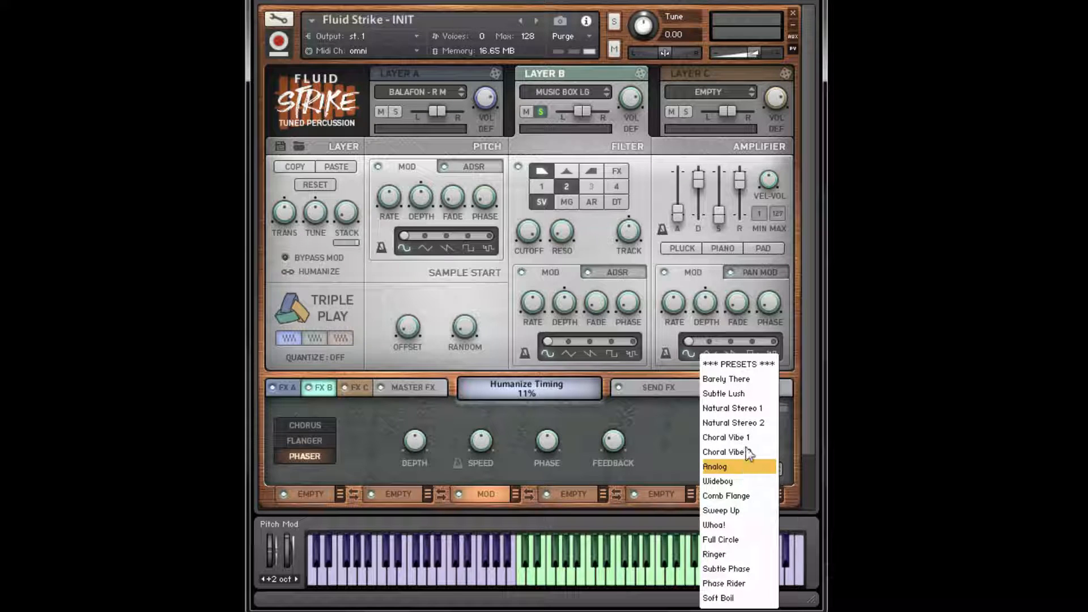
pyautogui.click(753, 408)
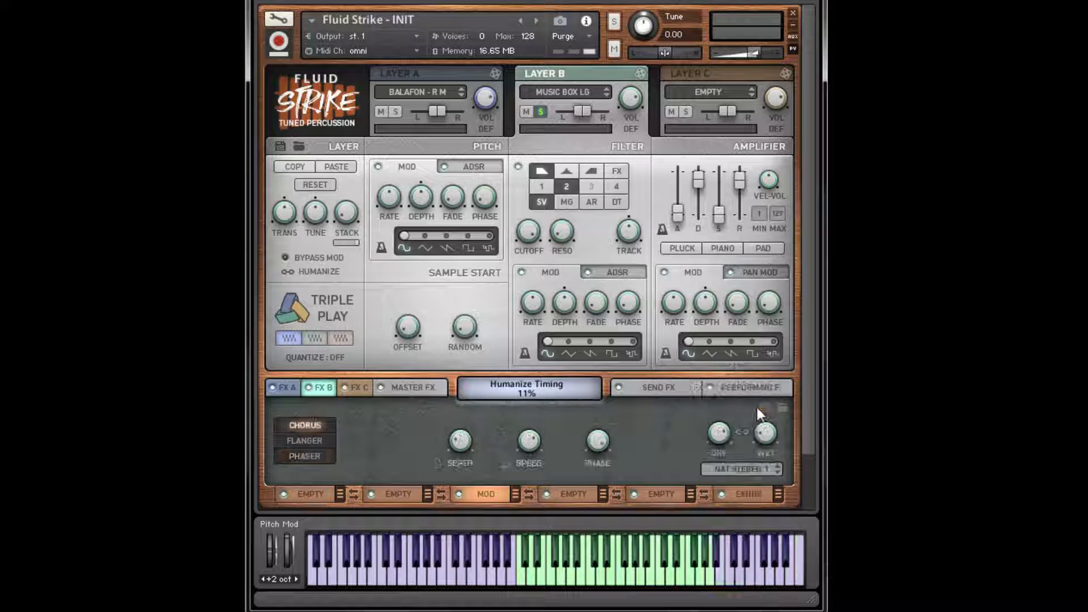
# Add a Space effect to Layer B's fourth effect slot and load the 1/8 D - Pan delay preset
pyautogui.click(602, 492)
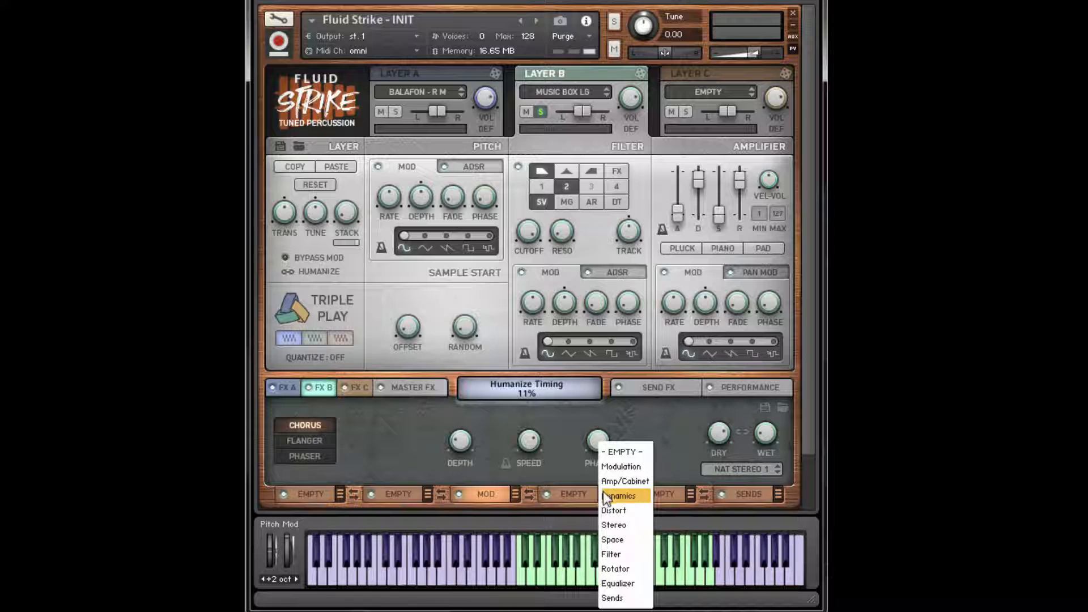
pyautogui.click(630, 542)
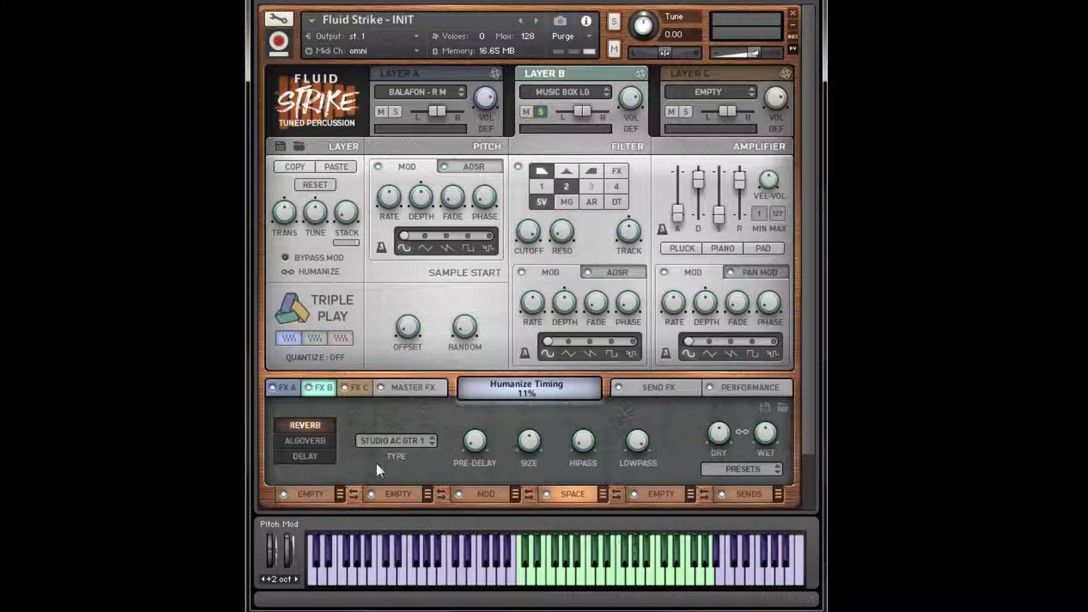
pyautogui.click(317, 439)
pyautogui.click(316, 455)
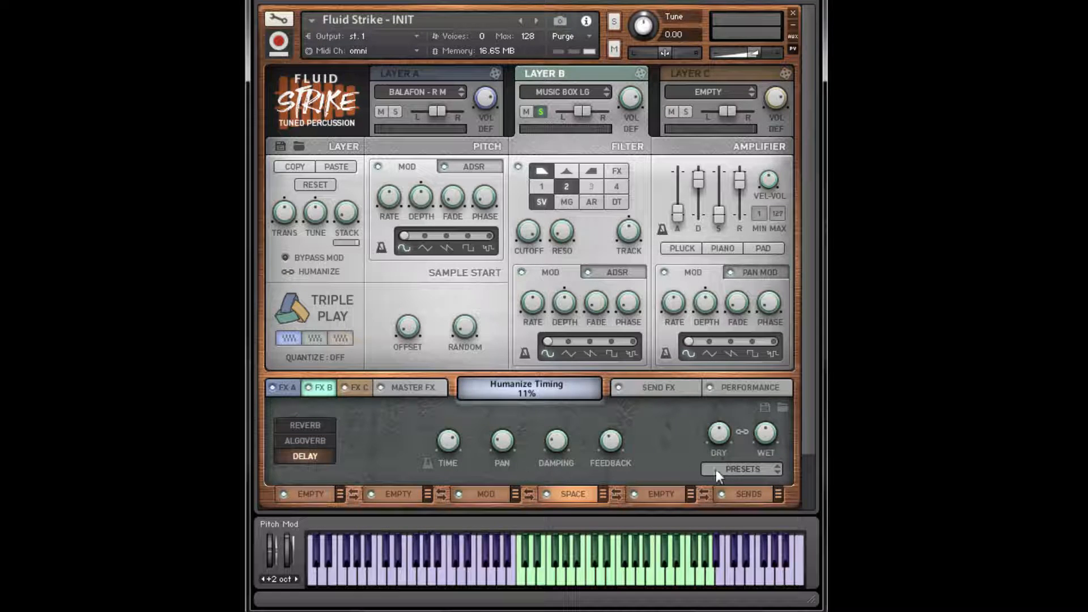
pyautogui.click(746, 470)
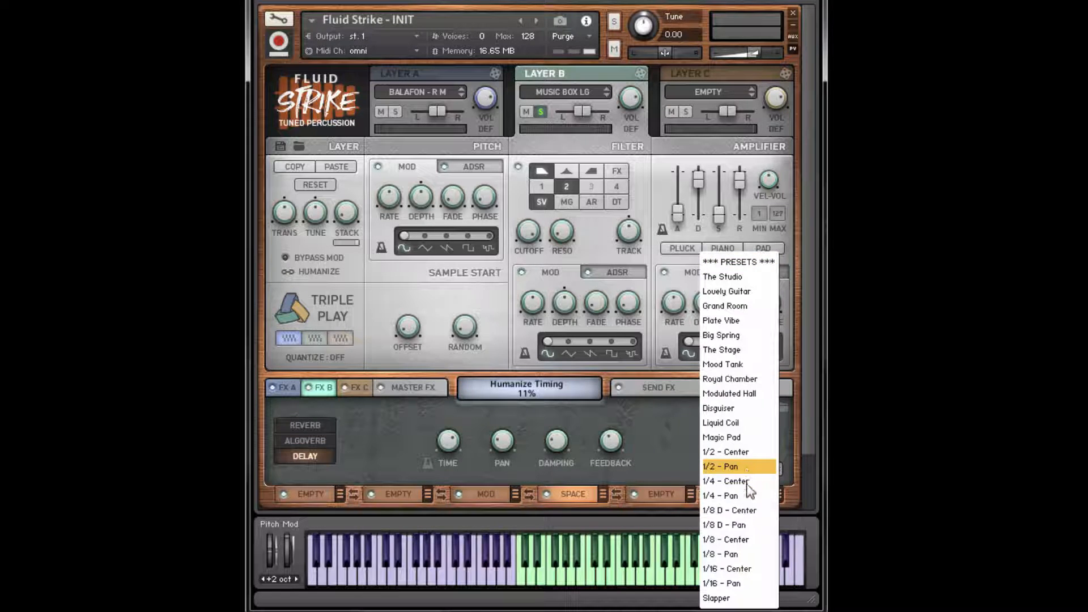
pyautogui.click(748, 525)
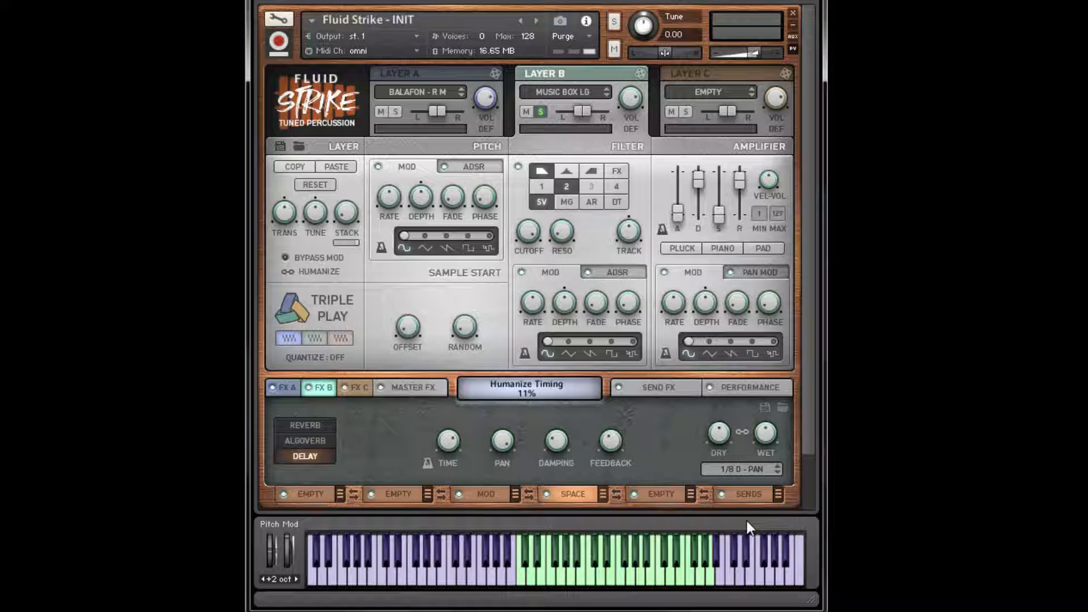
# Reorder Layer B's effects so Space sits in the third slot and Modulation in the fifth, leaving the fourth slot empty
pyautogui.click(529, 494)
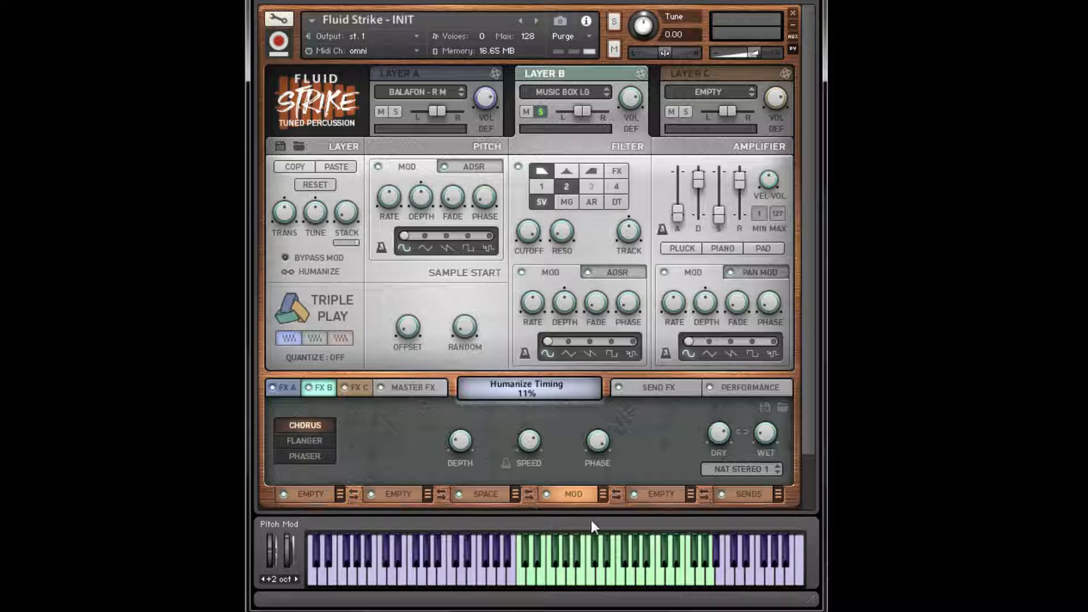
pyautogui.click(616, 494)
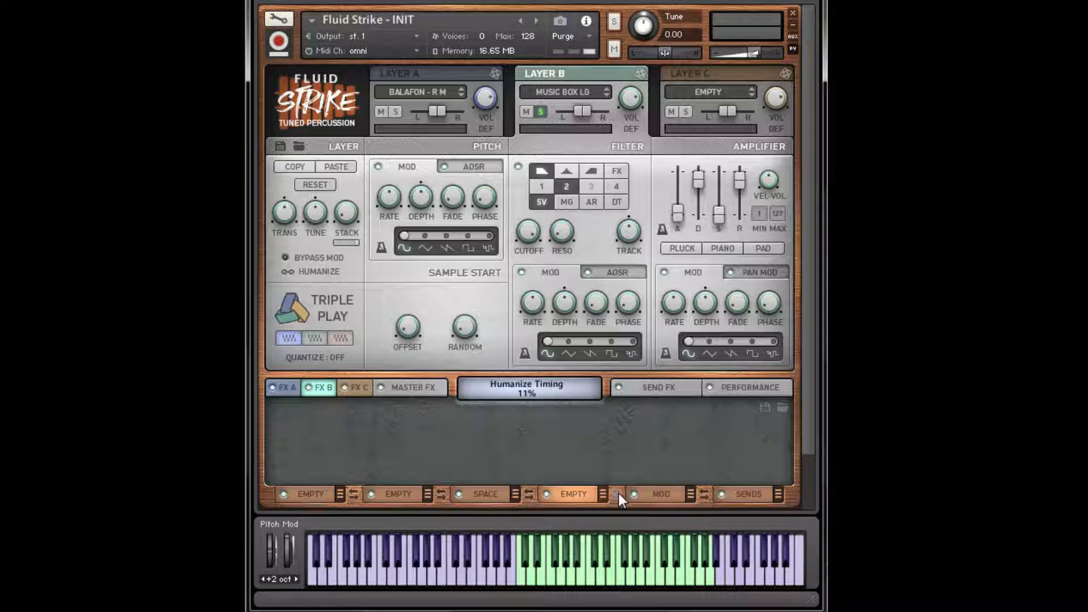
pyautogui.click(604, 494)
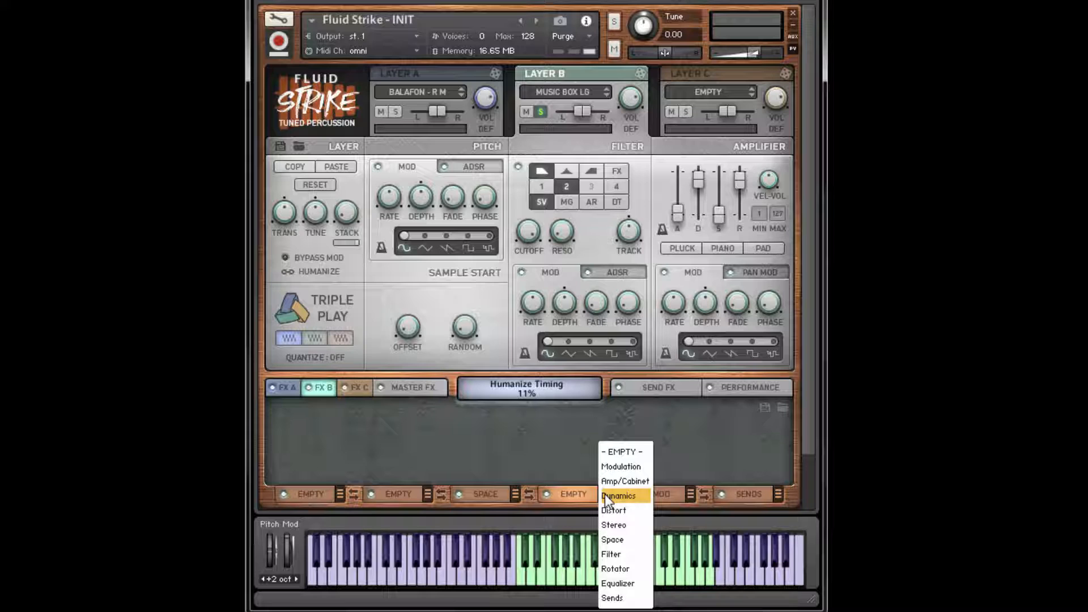
pyautogui.click(333, 260)
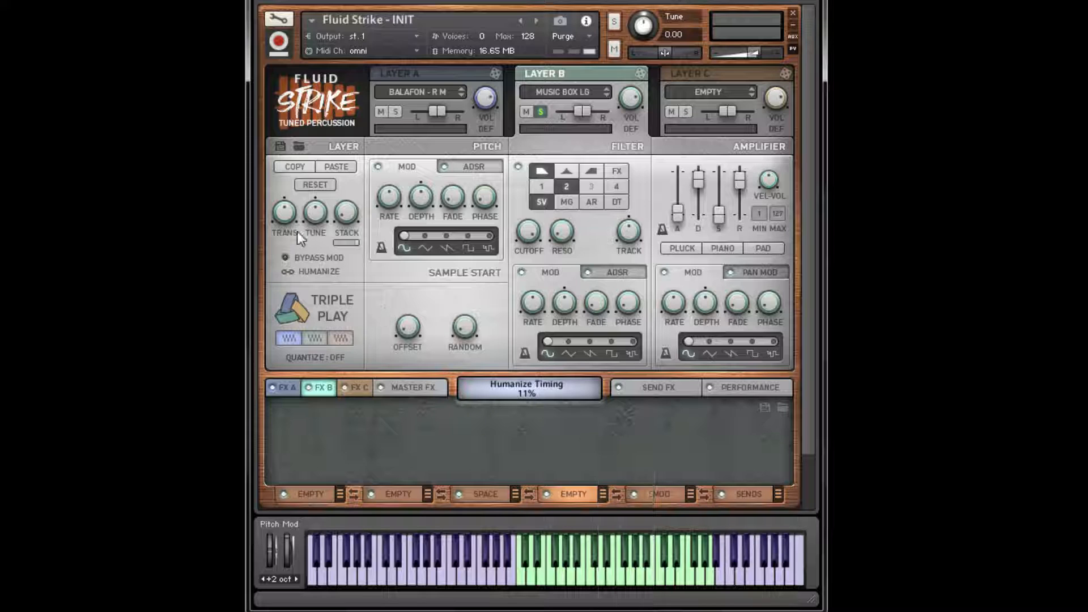
# Transpose Layer B by 12 semitones and compare its playable key range with Layer A's
pyautogui.moveTo(285, 212)
pyautogui.moveTo(284, 212); pyautogui.dragTo(287, 153)
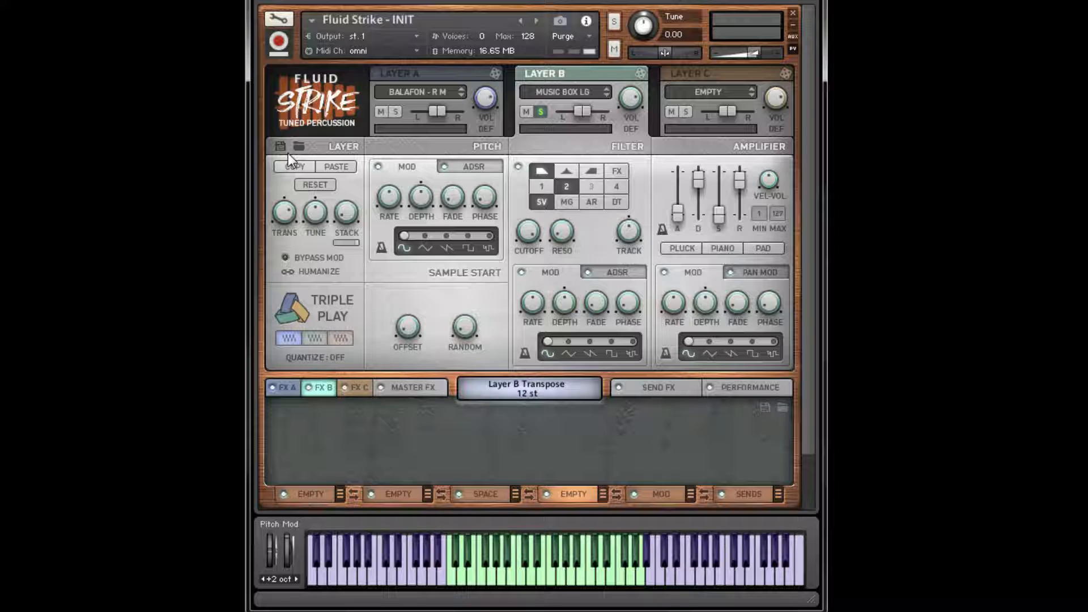
pyautogui.click(443, 74)
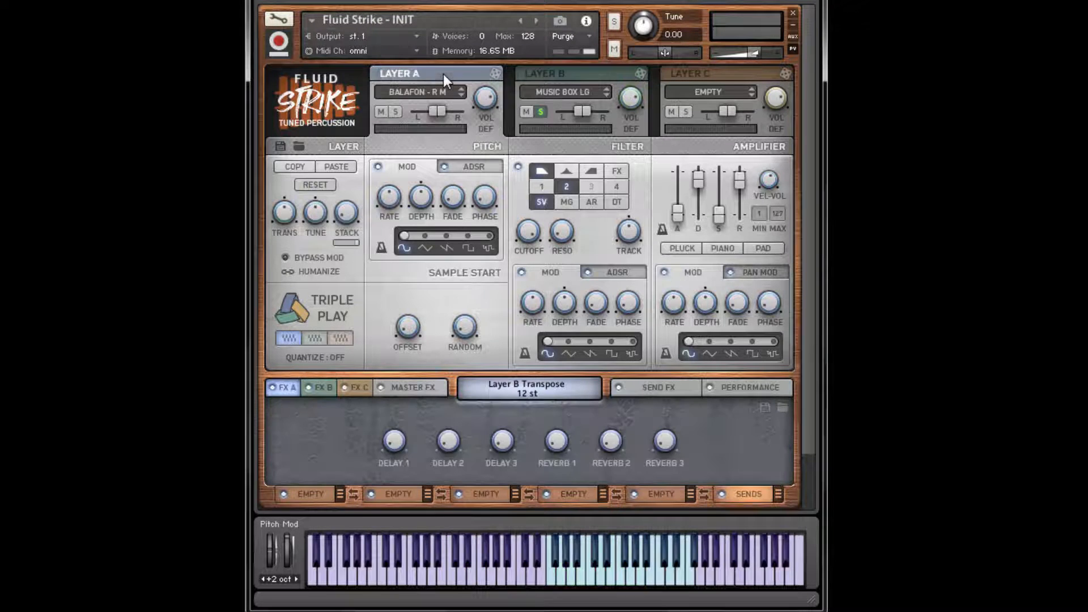
pyautogui.click(584, 72)
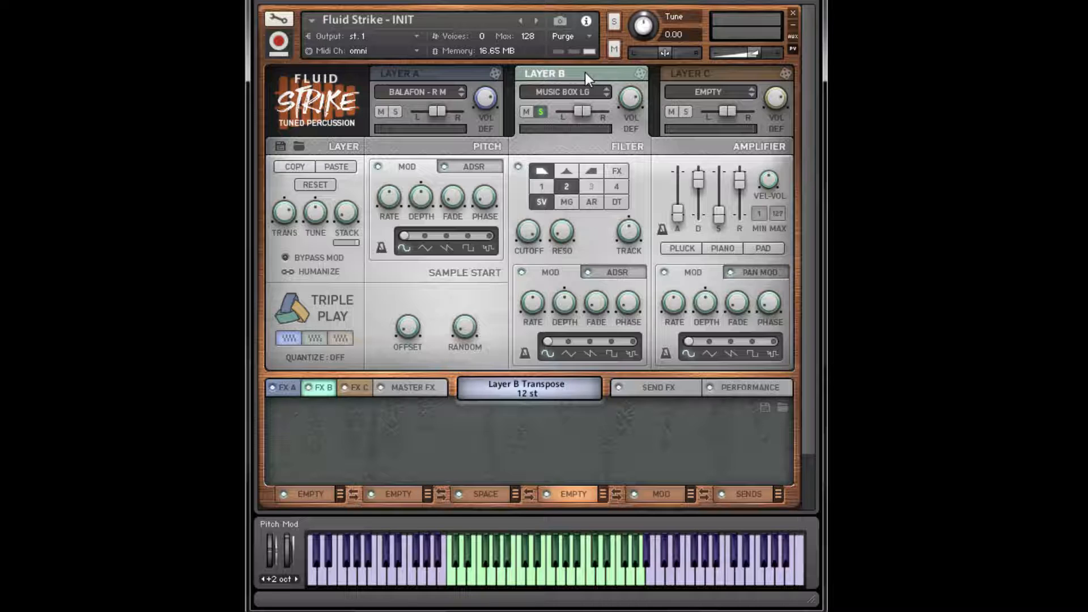
# Enable Layer B's Triple Play sequence and set it to Up mode, 1/8 rate and 8 steps
pyautogui.click(293, 300)
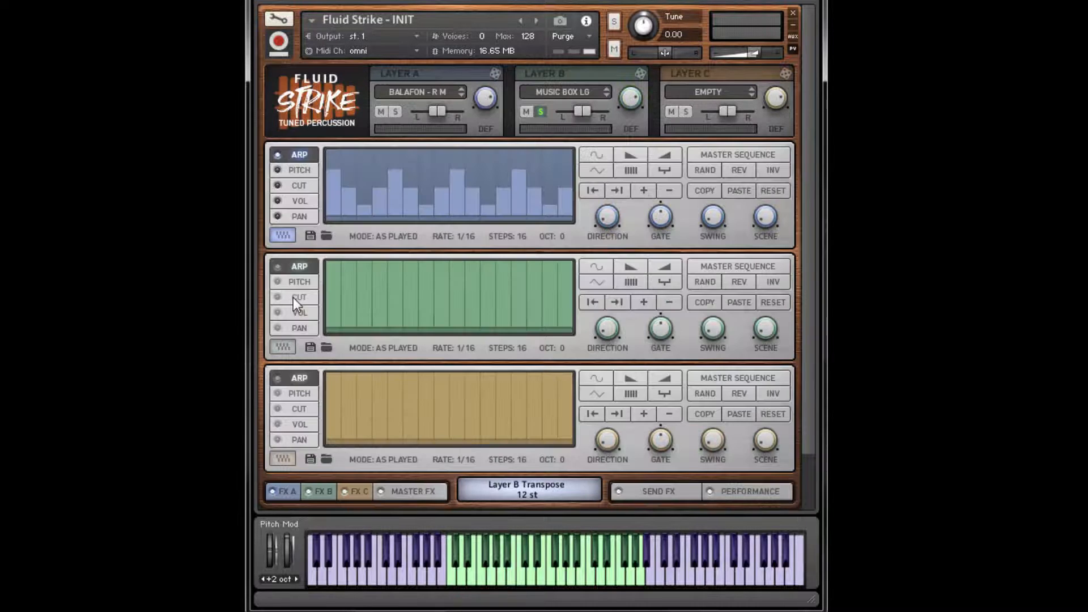
pyautogui.click(289, 346)
pyautogui.click(404, 338)
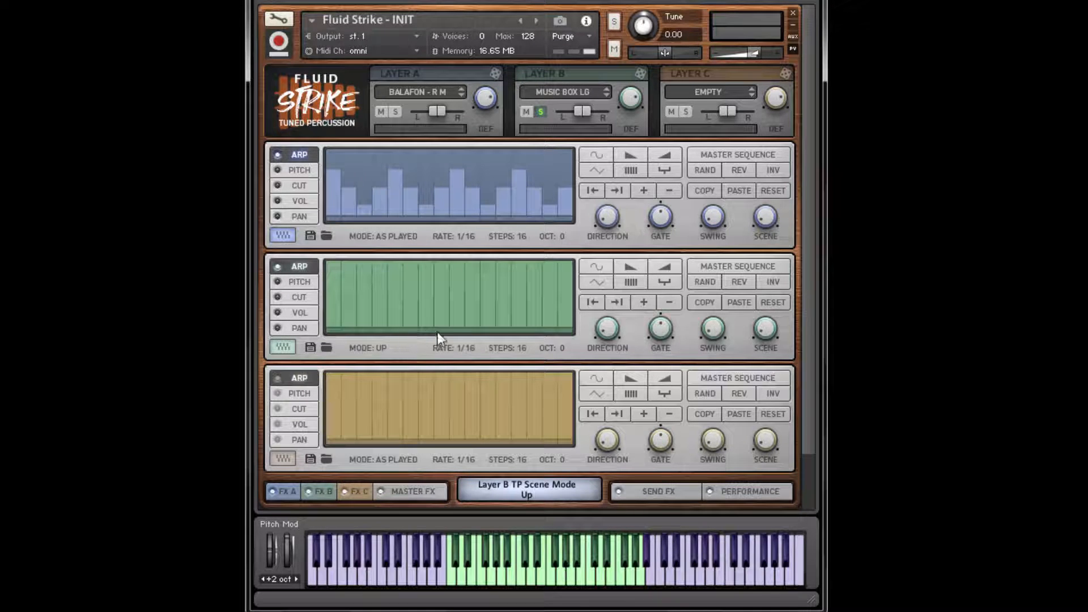
pyautogui.click(474, 345)
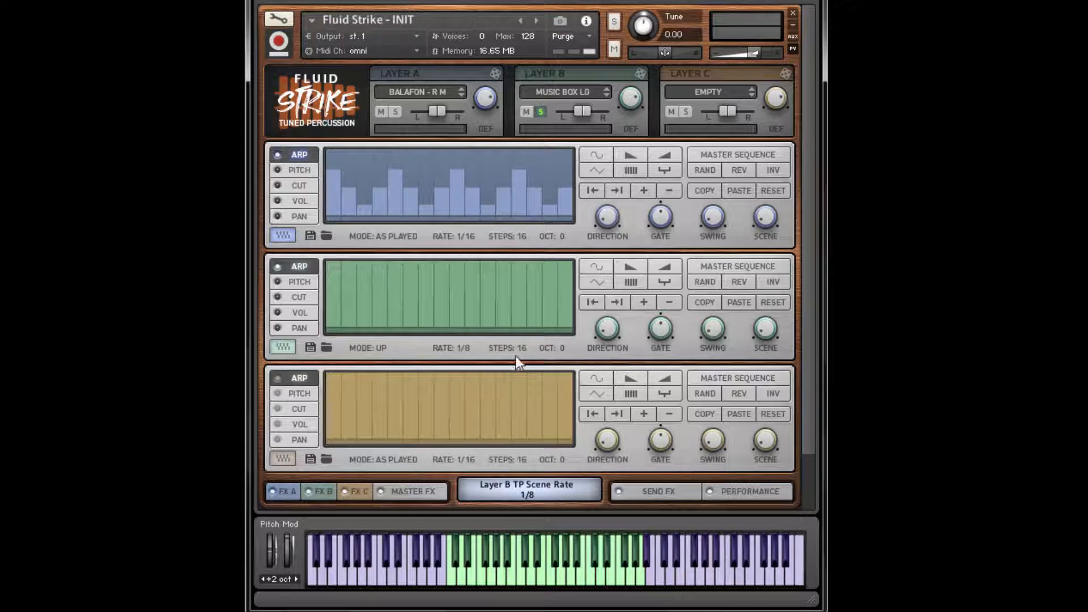
pyautogui.moveTo(524, 348); pyautogui.dragTo(525, 392)
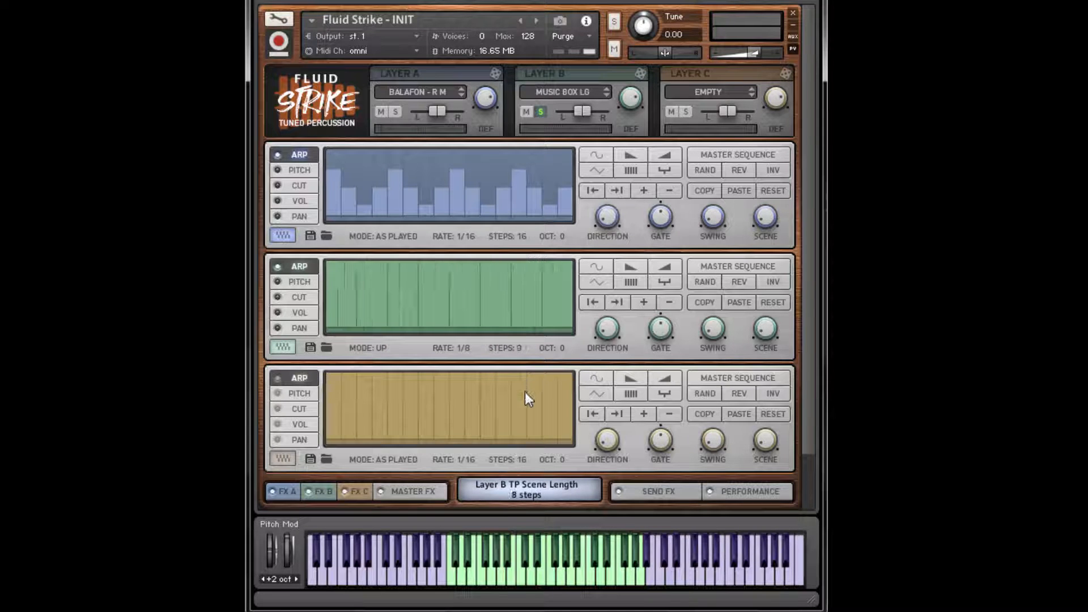
# Silence steps 2, 3, 6 and 8 of Layer B's arpeggiator sequence and lower the remaining steps by three increments
pyautogui.click(369, 295)
pyautogui.click(402, 307)
pyautogui.click(499, 310)
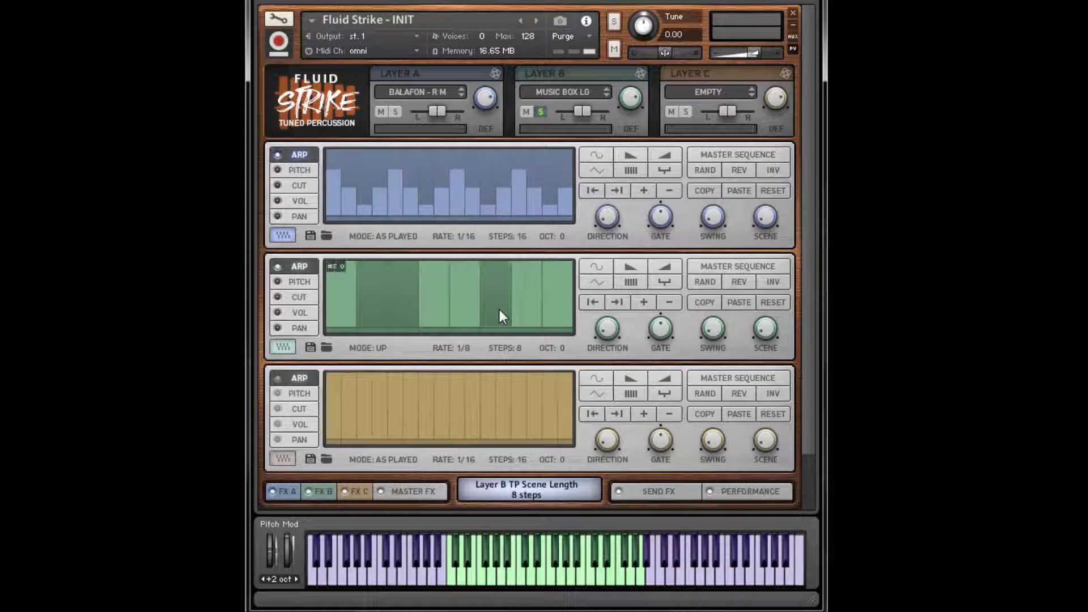
pyautogui.click(558, 309)
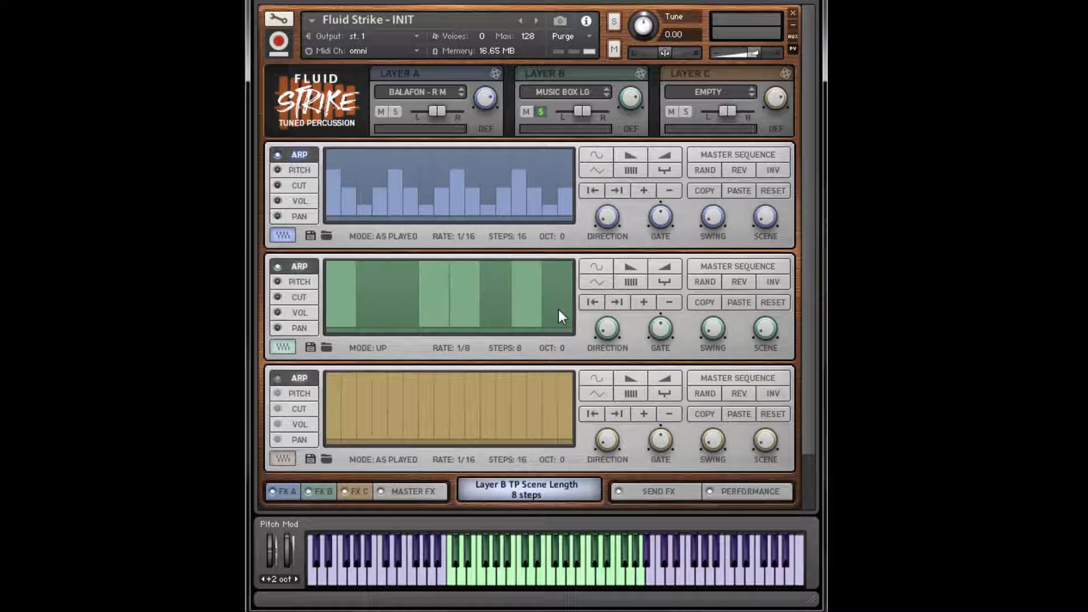
pyautogui.click(670, 302)
pyautogui.click(670, 302)
pyautogui.click(670, 302)
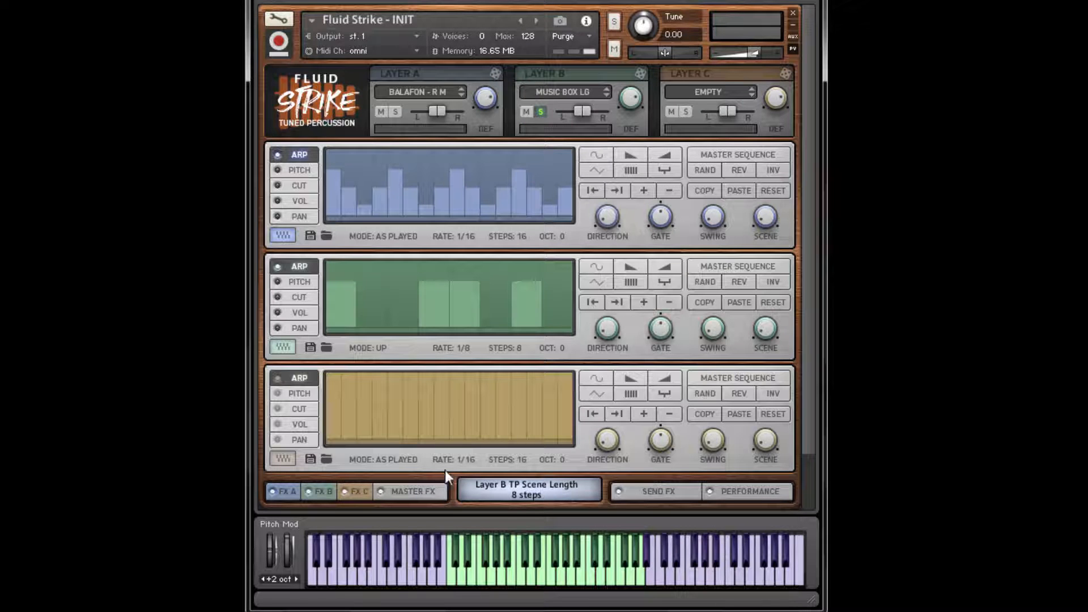
# Set the master effects send levels to -24.0 dB for Reverb 1 and -18.6 dB for Reverb 3
pyautogui.click(423, 490)
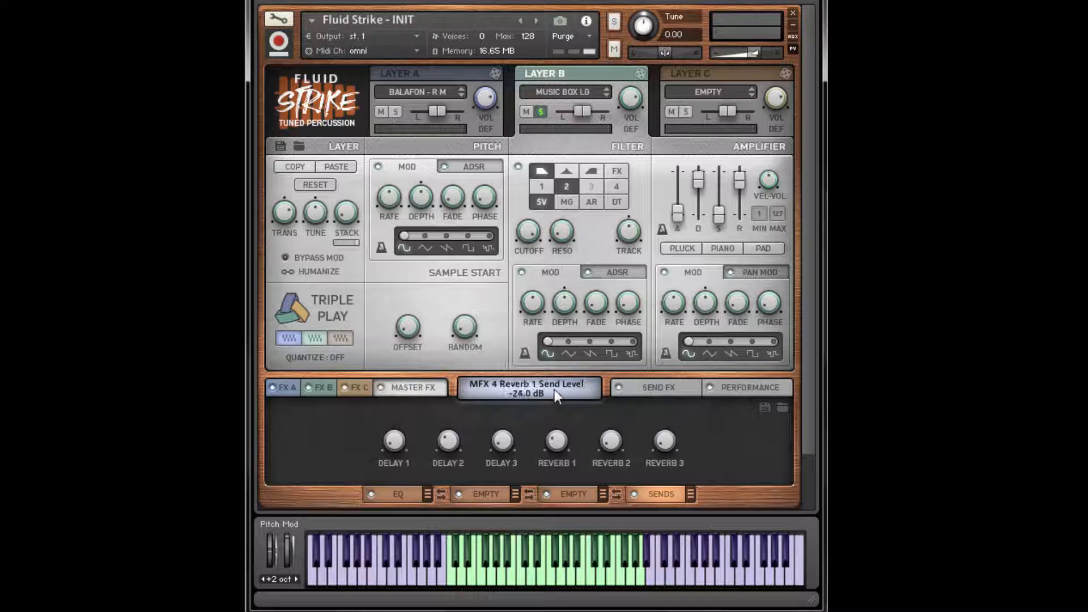
pyautogui.moveTo(665, 440); pyautogui.dragTo(668, 383)
# Review the settings and presets of the three send delays and three send reverbs, and return to the master effects
pyautogui.click(670, 384)
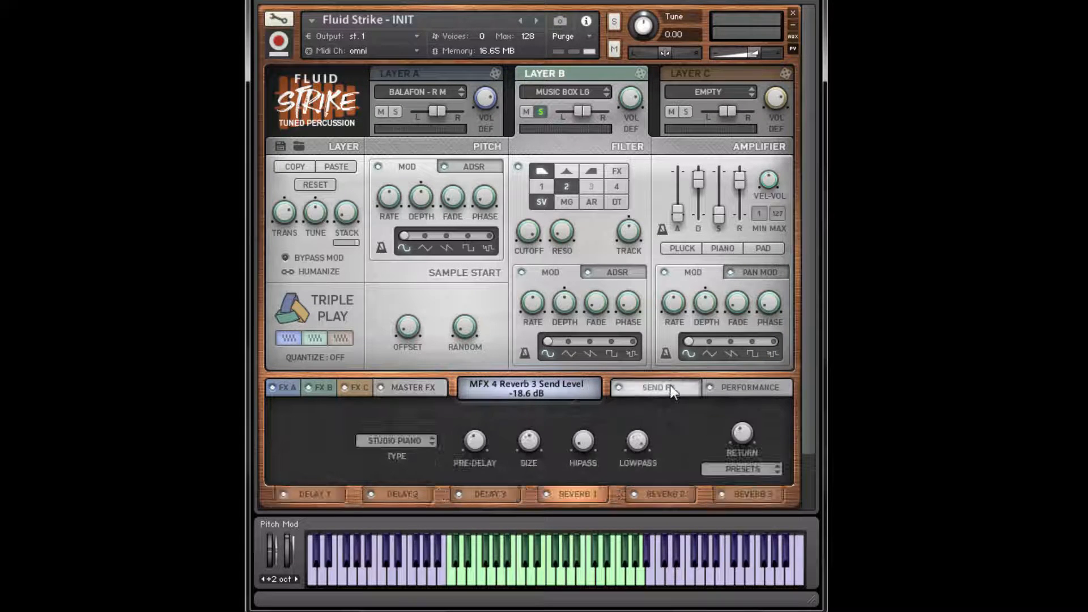
pyautogui.click(340, 494)
pyautogui.click(397, 493)
pyautogui.click(491, 492)
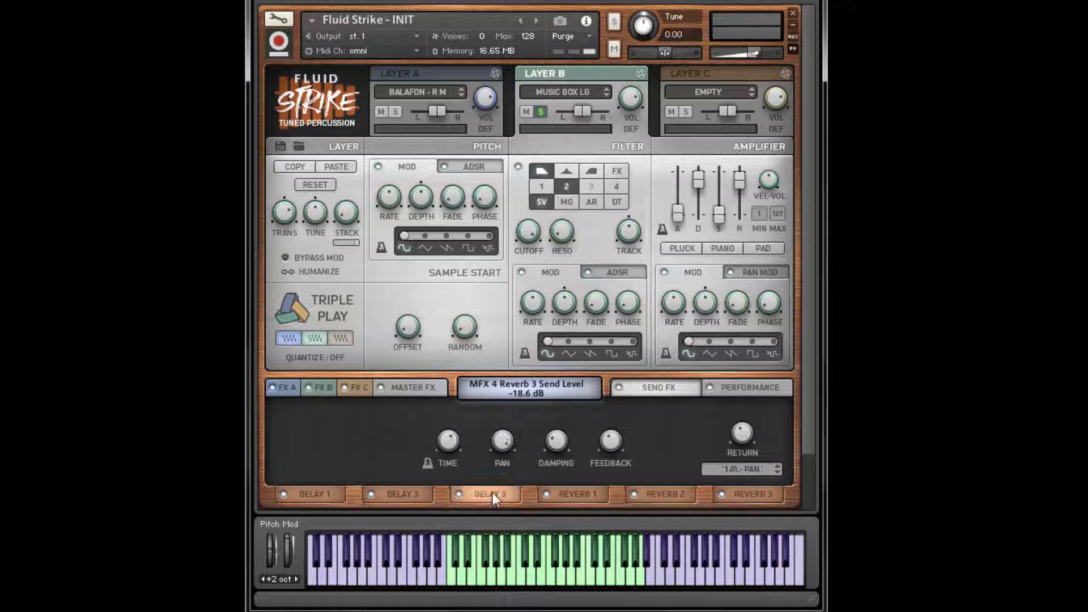
pyautogui.click(576, 494)
pyautogui.click(668, 494)
pyautogui.click(753, 493)
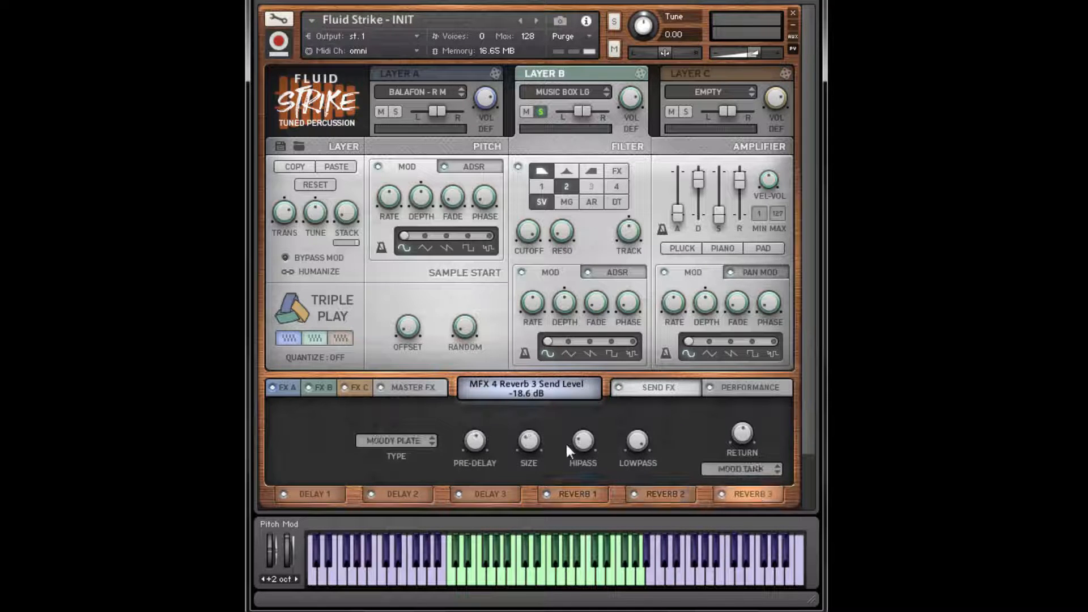
pyautogui.click(426, 390)
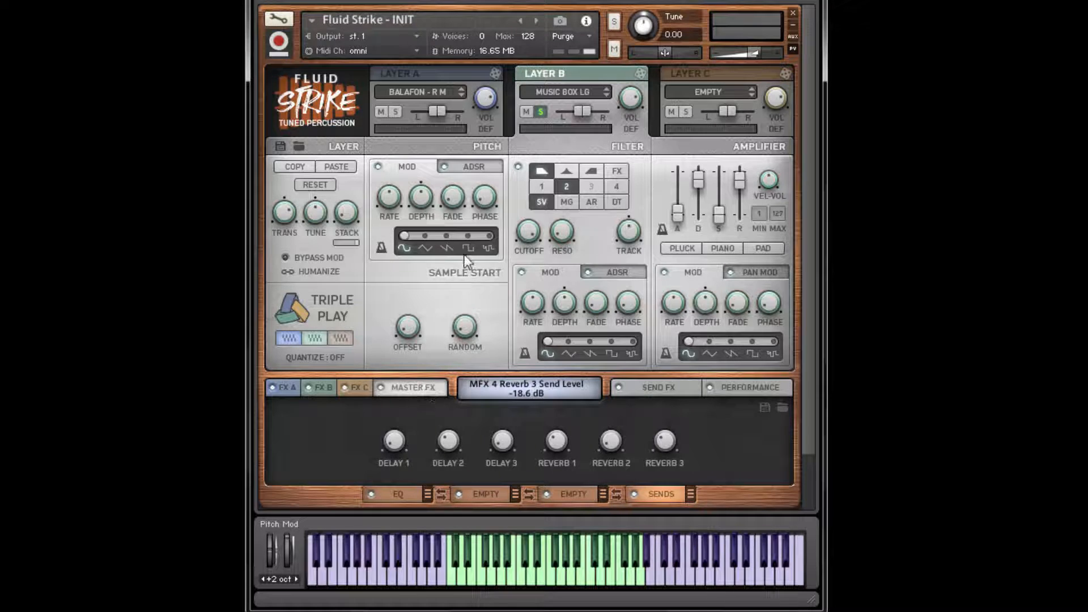
# Turn off Layer B's solo and load the Bel Air sound into Layer C
pyautogui.click(541, 112)
pyautogui.click(721, 71)
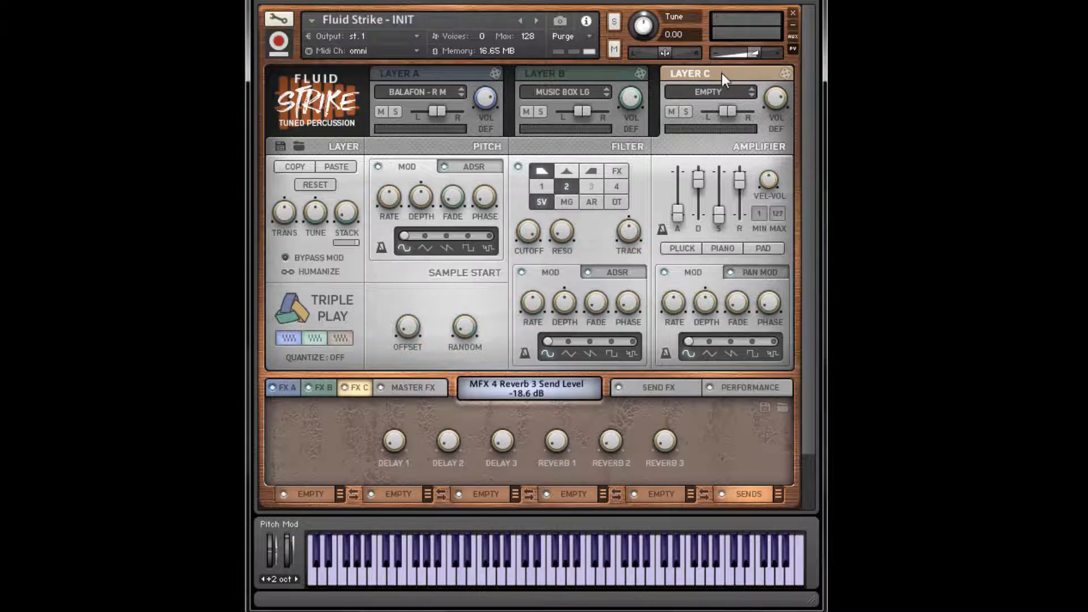
pyautogui.click(721, 90)
pyautogui.moveTo(816, 68); pyautogui.dragTo(821, 365)
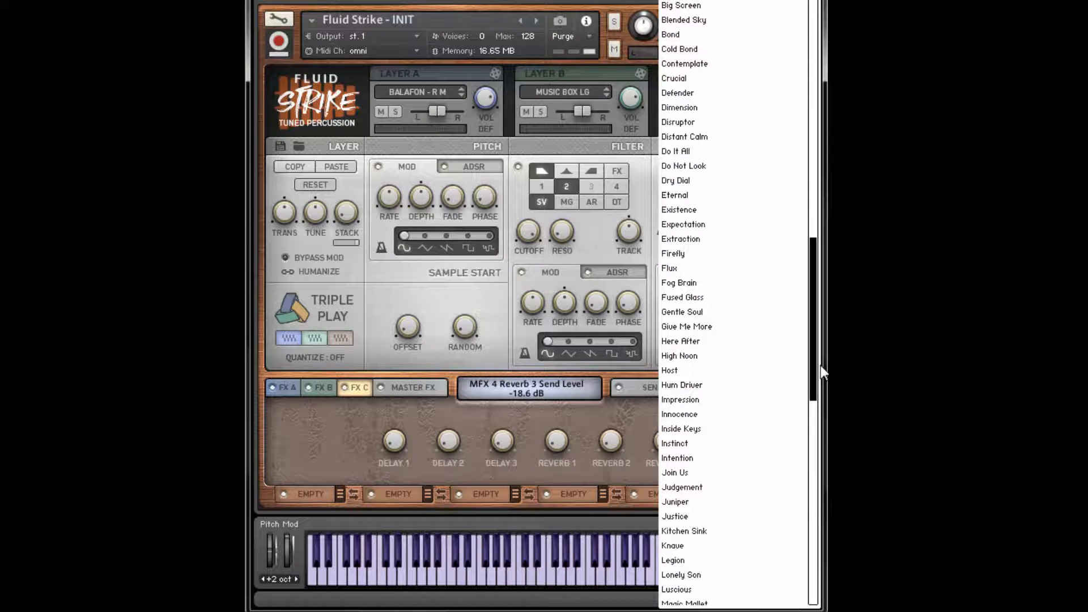
pyautogui.click(753, 0)
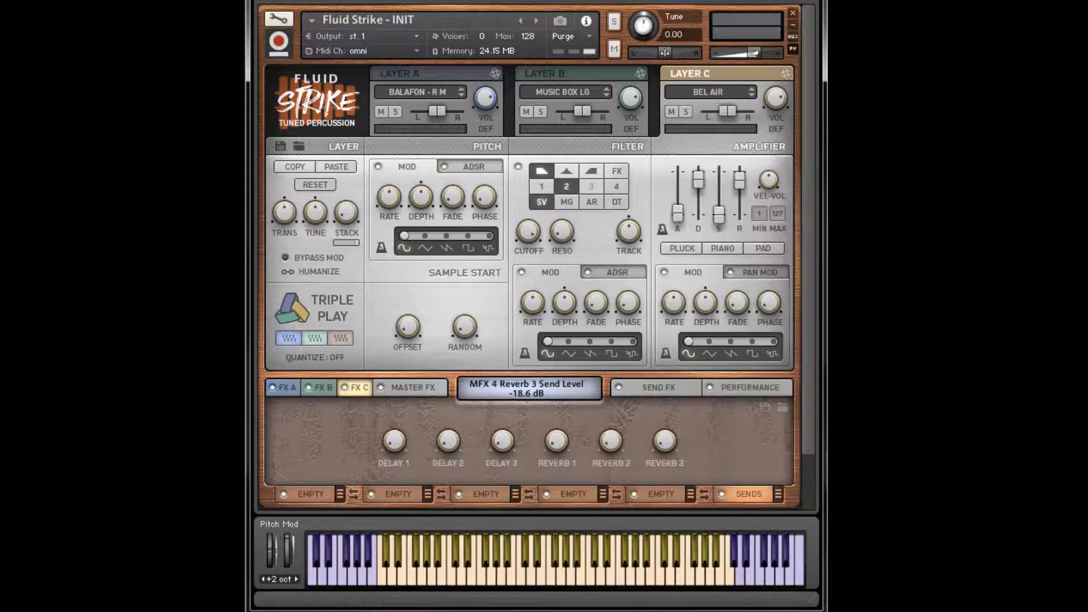
# Enable Layer C's Triple Play sequence and copy Layer A's current scene into it
pyautogui.click(290, 306)
pyautogui.click(287, 459)
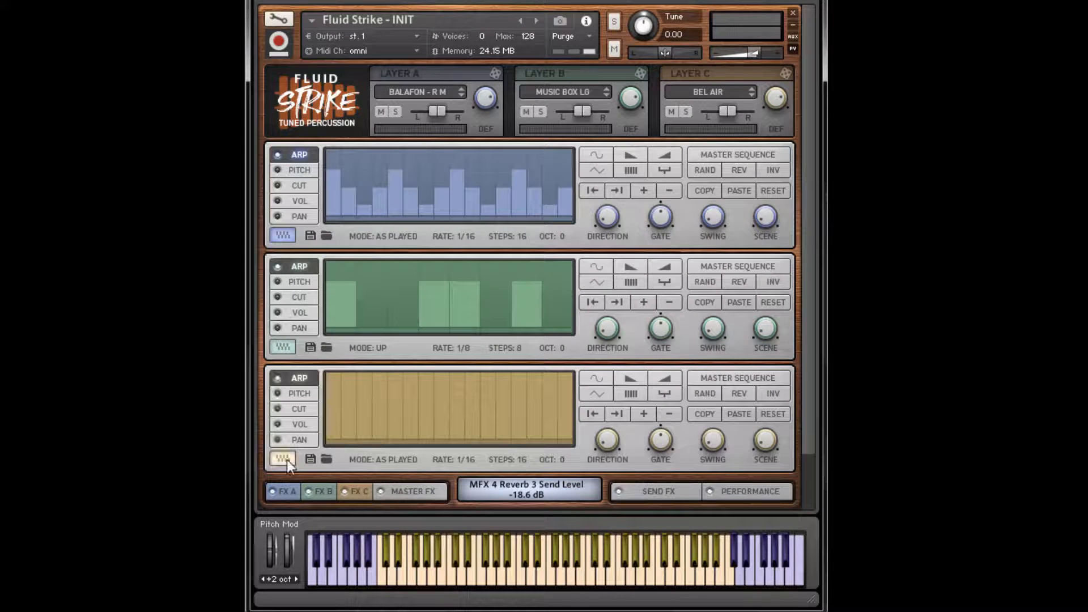
pyautogui.click(706, 192)
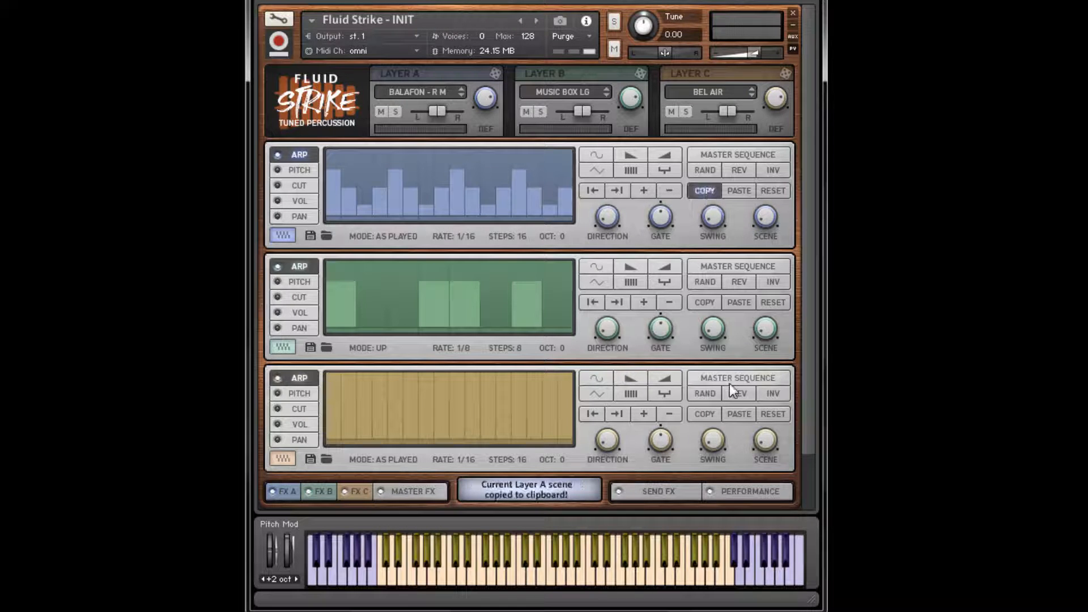
pyautogui.click(741, 414)
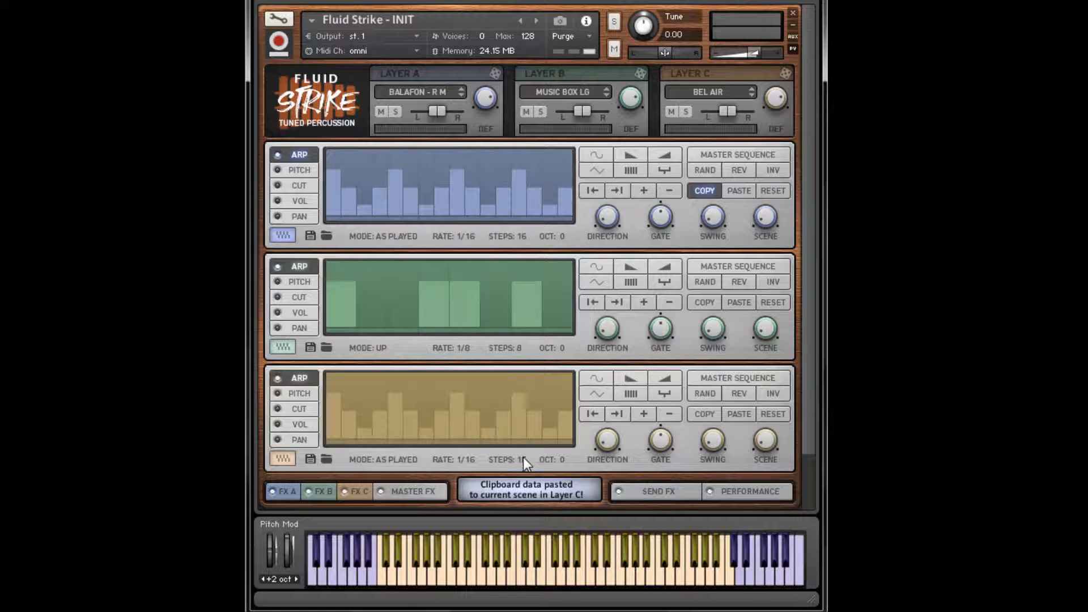
# Extend Layer C's sequence to 32 steps and shift its pattern two steps earlier
pyautogui.moveTo(523, 459); pyautogui.dragTo(530, 371)
pyautogui.click(590, 412)
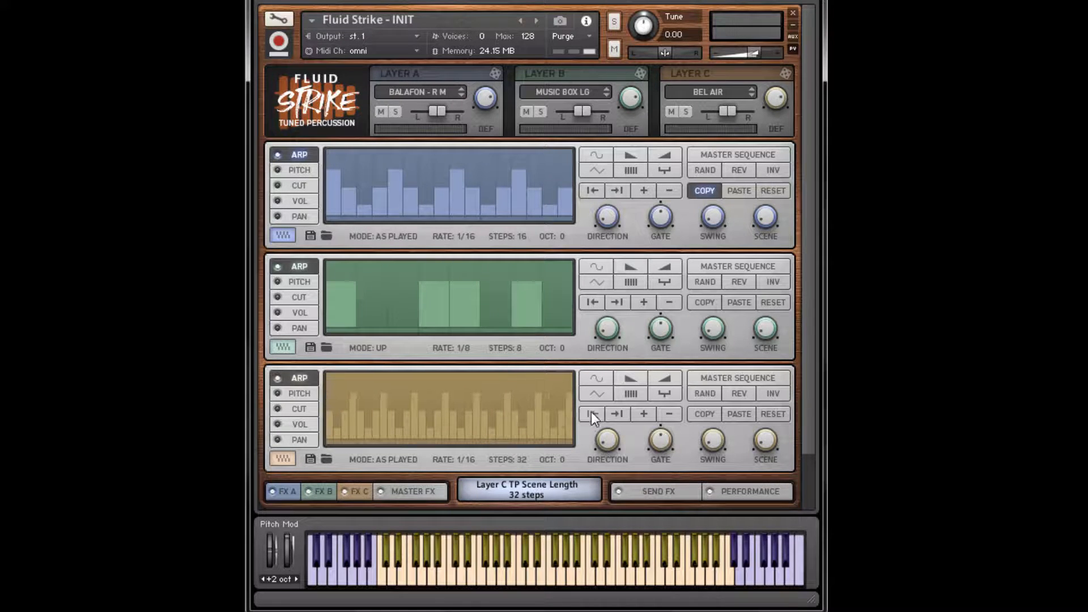
pyautogui.click(590, 412)
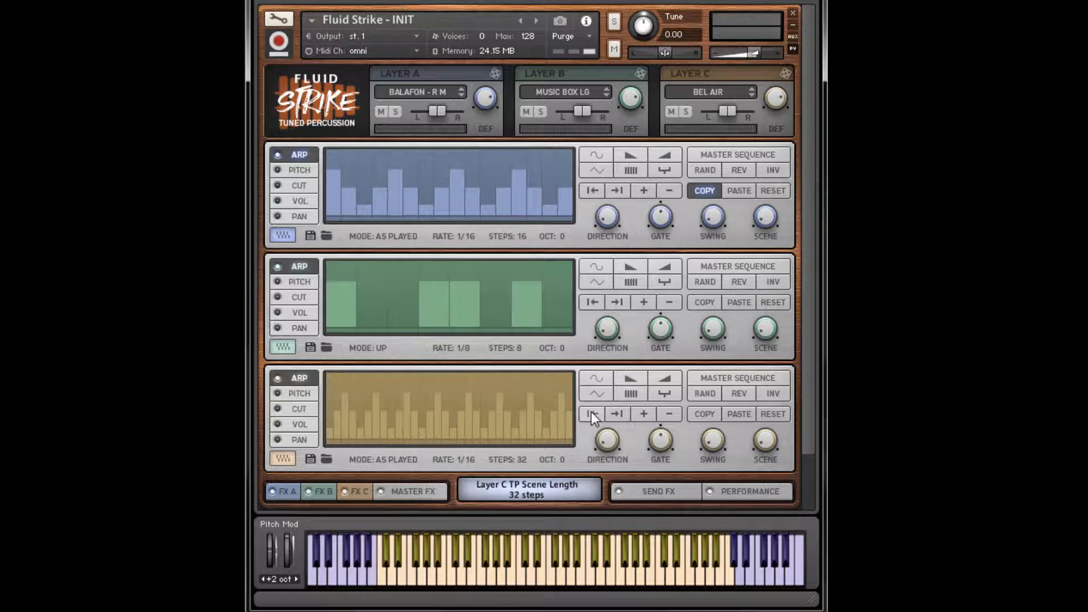
# Raise steps 5, 13 and 24 of Layer C's pitch sequence to 12, along with one more step near the end
pyautogui.click(301, 393)
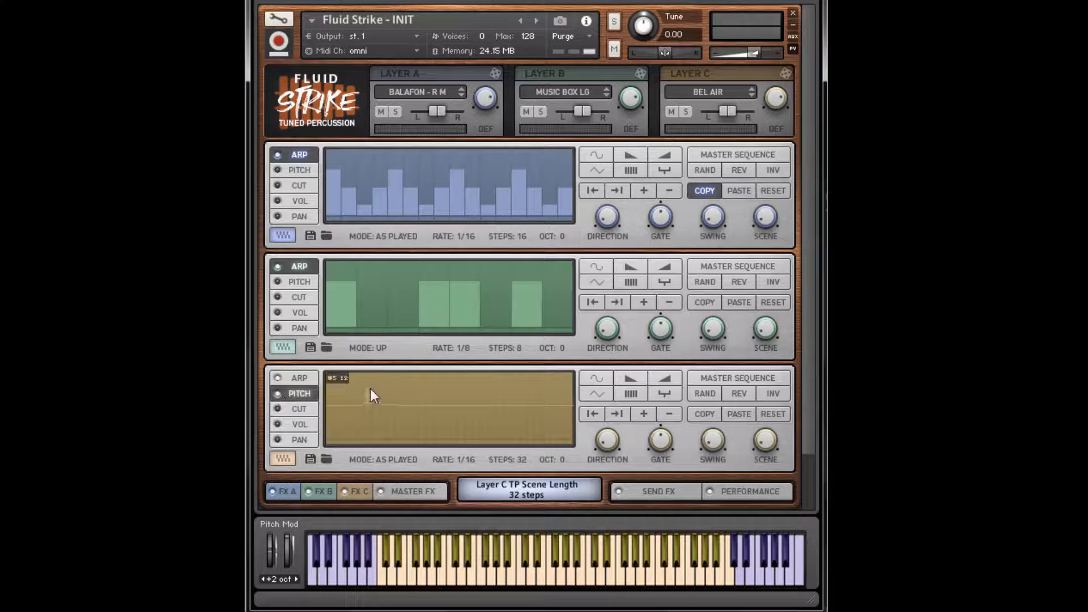
pyautogui.click(427, 389)
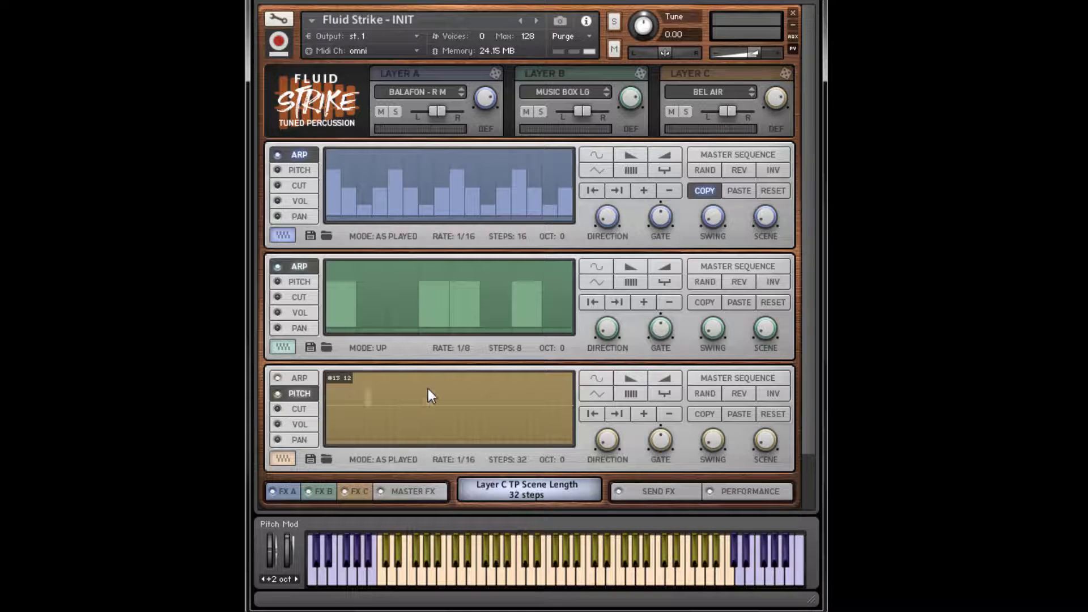
pyautogui.click(513, 389)
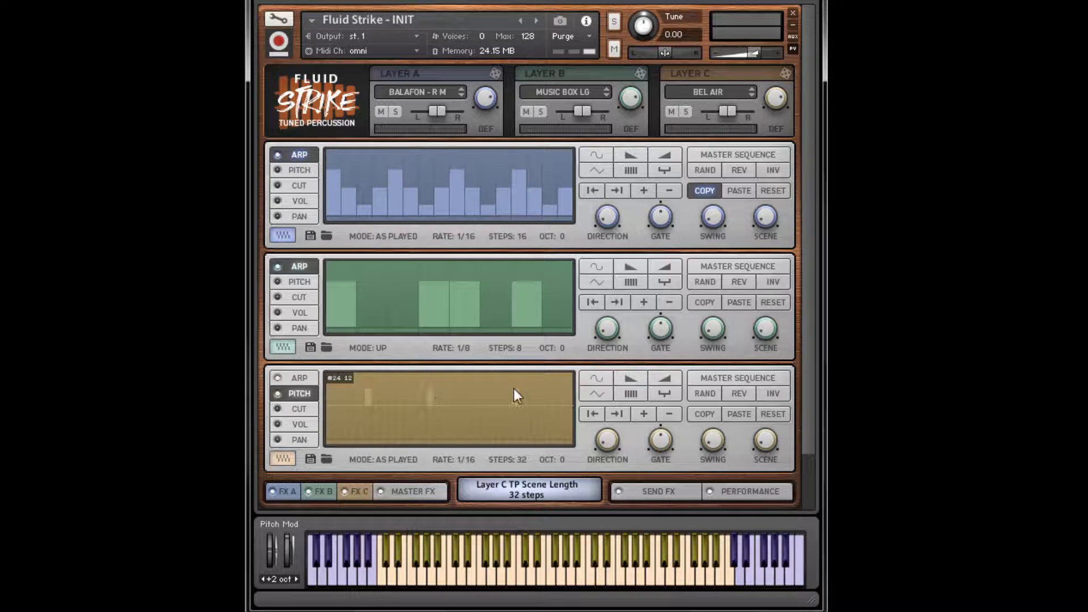
pyautogui.click(554, 391)
# Shape Layer C's pan sequence as a reversed triangle with reduced depth, and set the scene direction to Backward
pyautogui.click(296, 441)
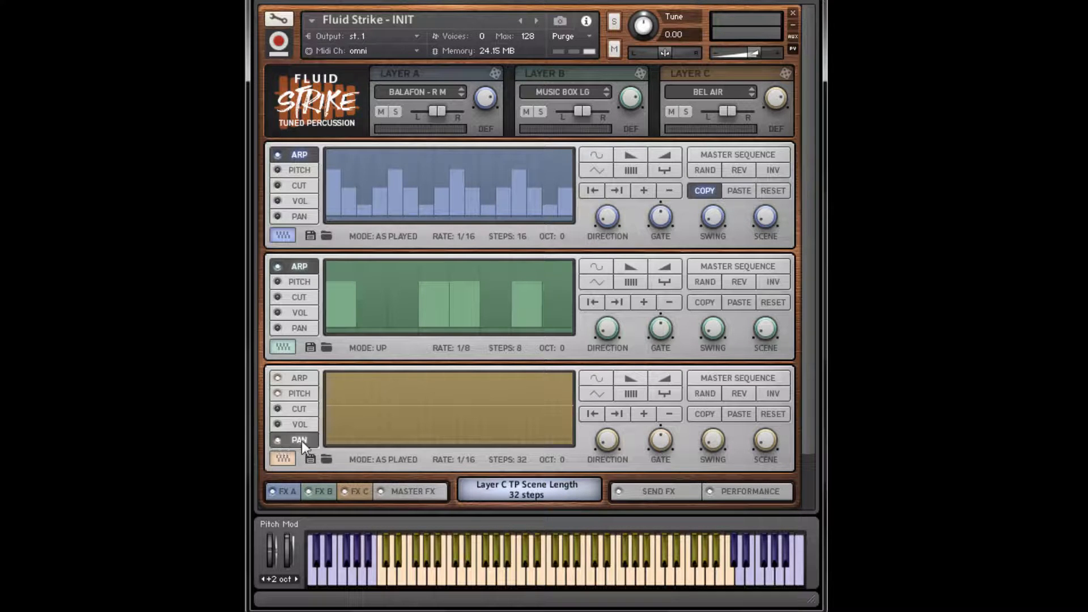
pyautogui.click(601, 393)
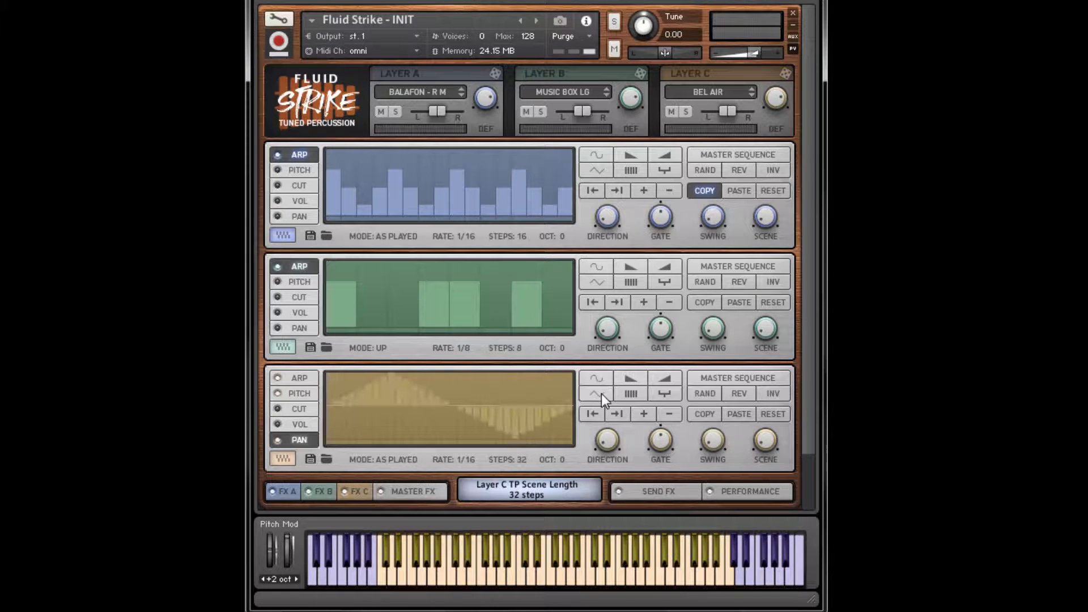
pyautogui.click(744, 395)
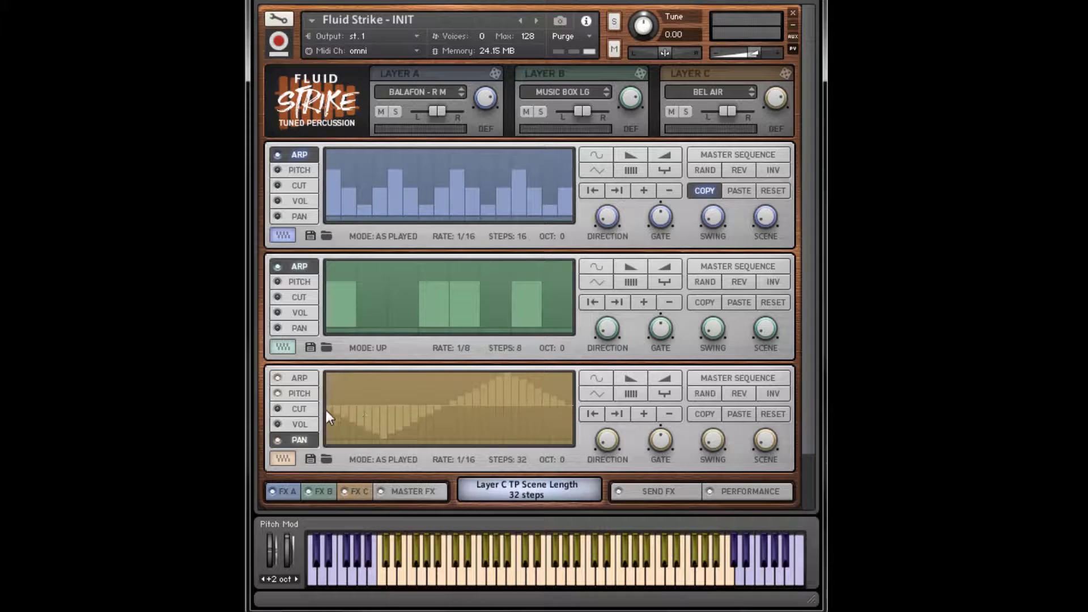
pyautogui.moveTo(383, 429); pyautogui.dragTo(578, 406)
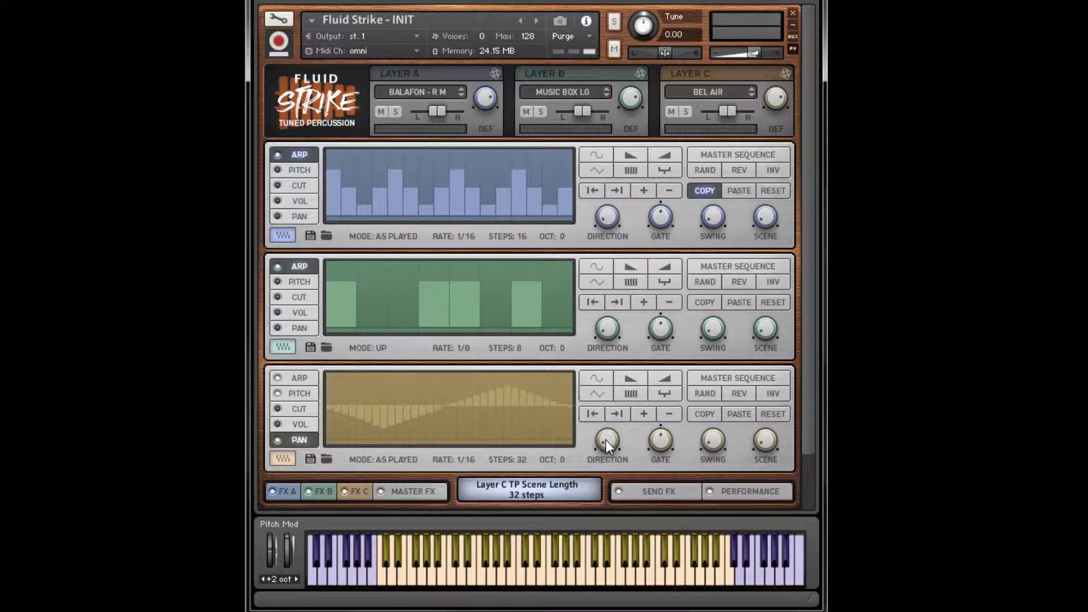
pyautogui.moveTo(606, 440); pyautogui.dragTo(607, 403)
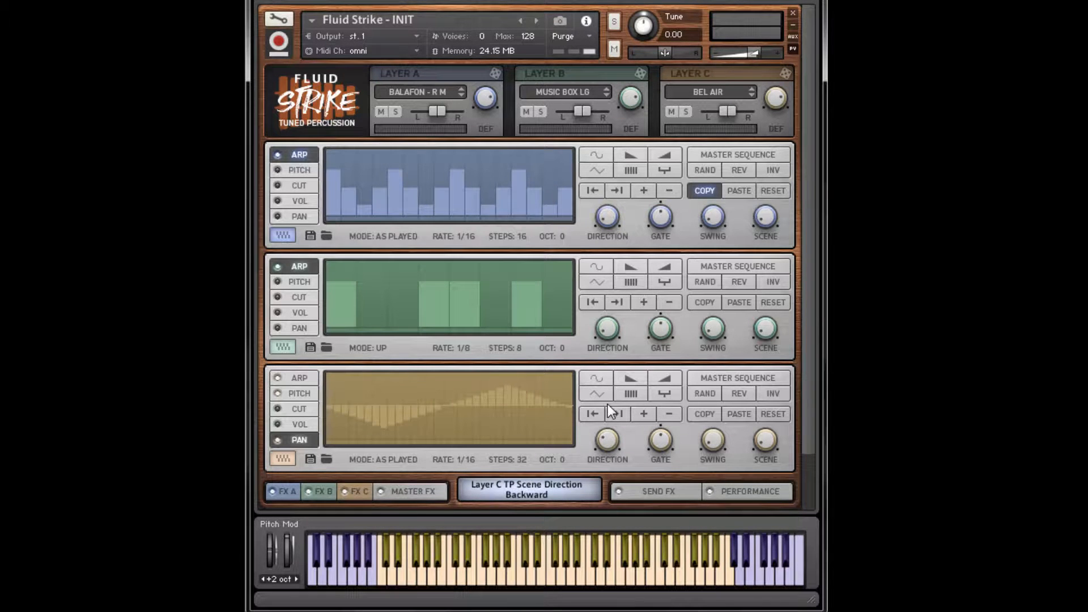